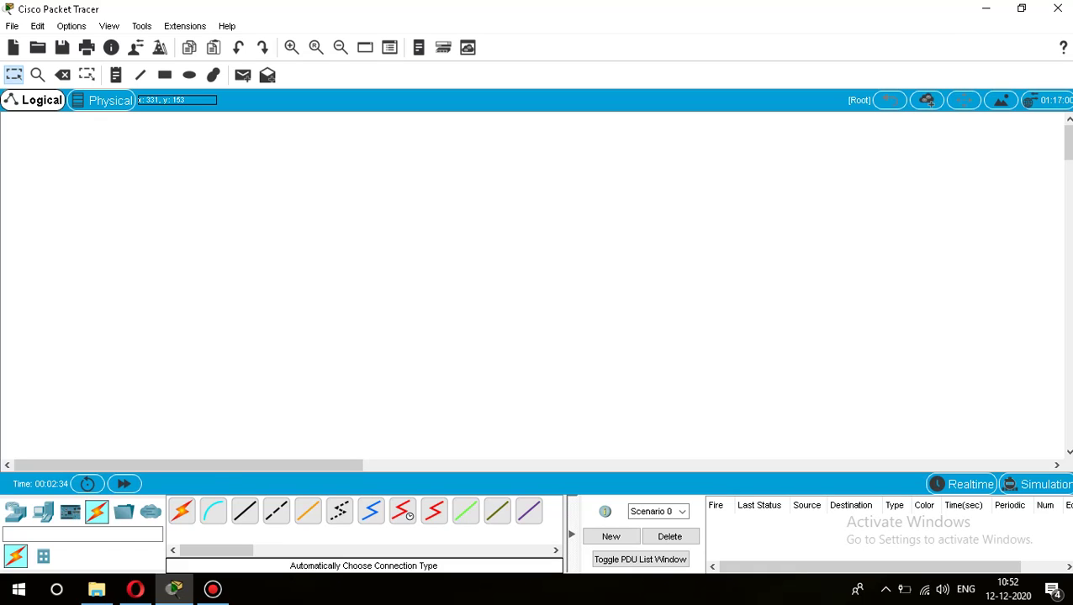
# Step: Place two PCs, PC0 and PC1, well apart along the lower part of the workspace
pyautogui.click(43, 512)
pyautogui.click(181, 510)
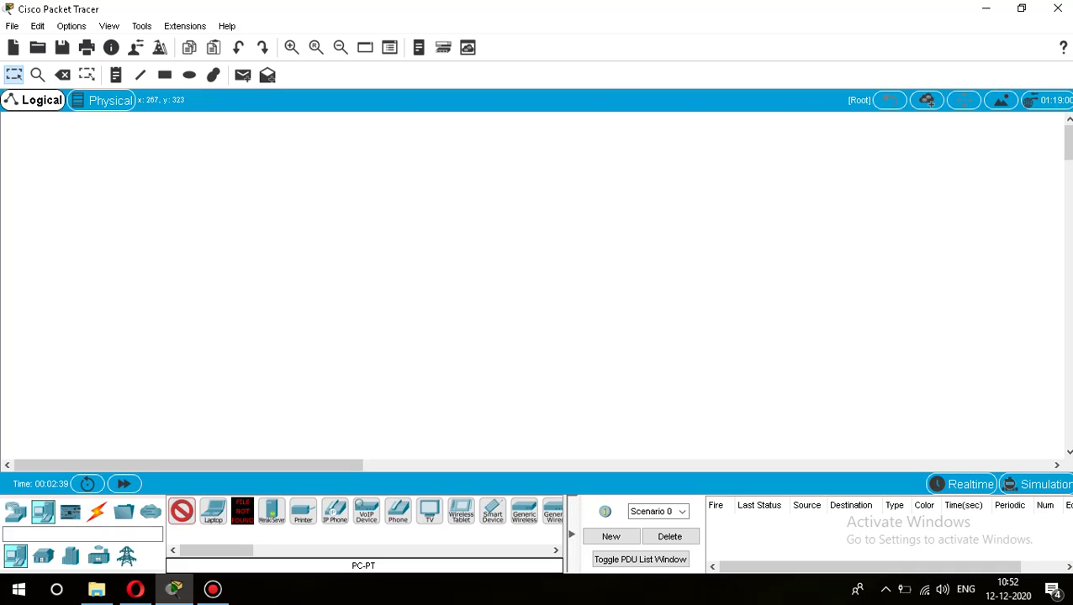
pyautogui.click(215, 400)
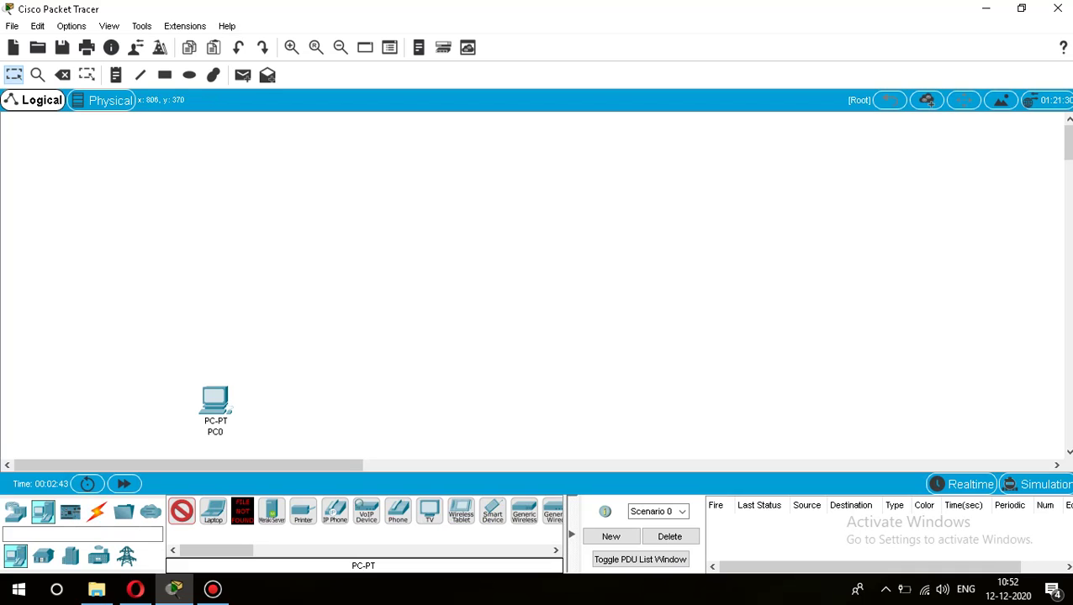
pyautogui.click(635, 405)
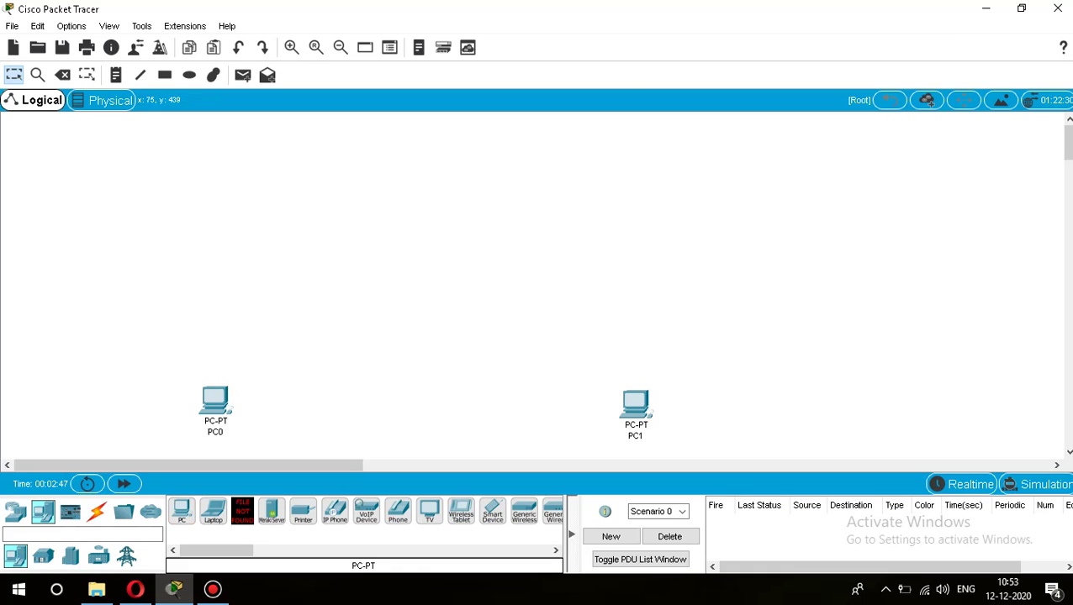
# Step: Add two 2960 switches, Switch0 above PC0 and Switch1 above PC1
pyautogui.click(16, 512)
pyautogui.click(42, 556)
pyautogui.click(182, 510)
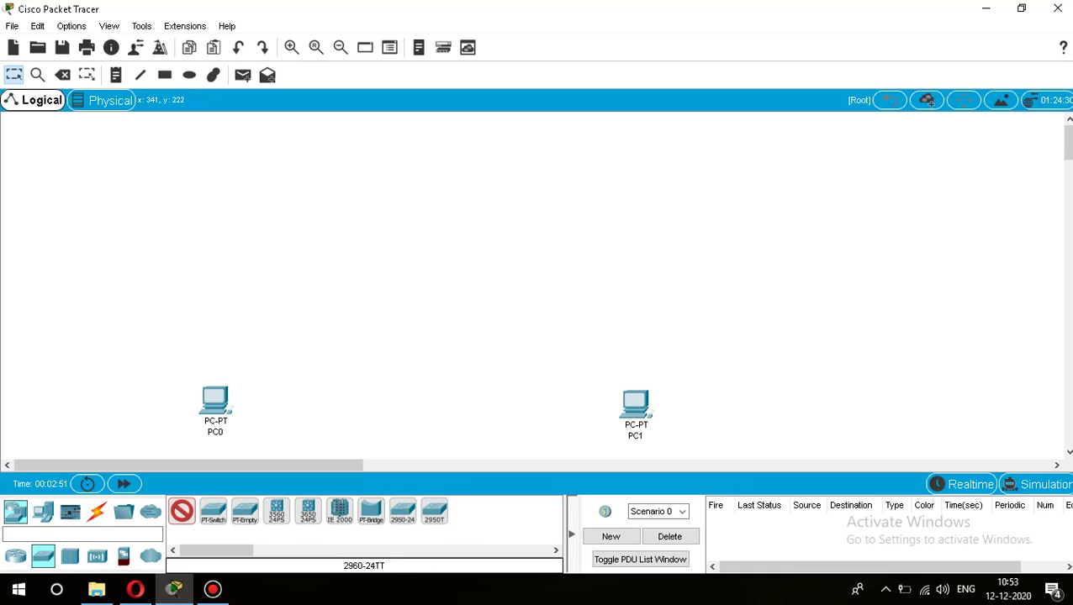
pyautogui.click(269, 290)
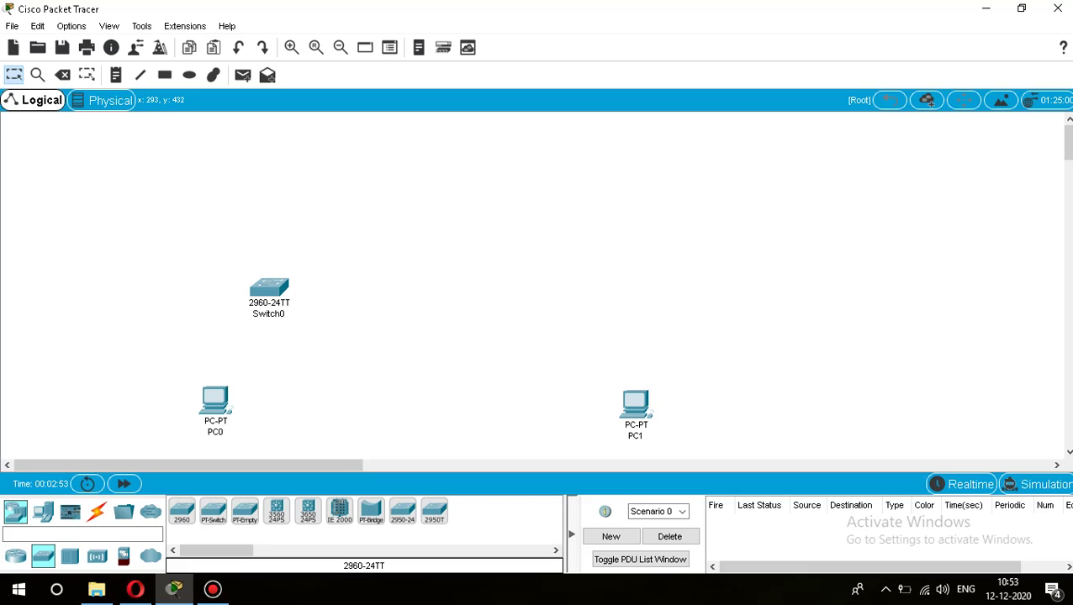
pyautogui.click(572, 293)
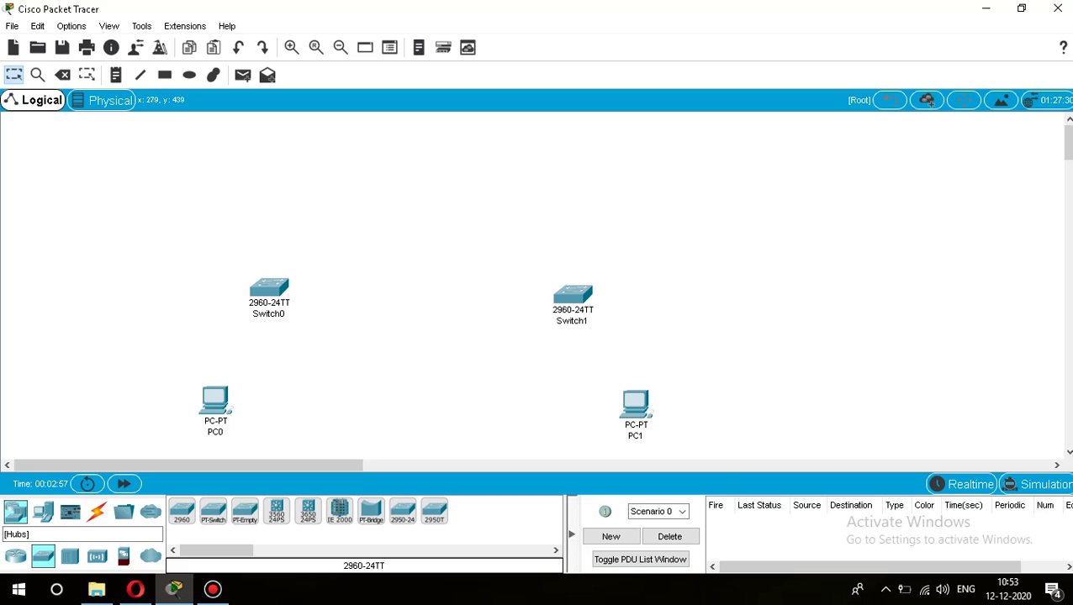
# Step: Add two 2911 routers side by side above and between the two switches
pyautogui.click(15, 556)
pyautogui.click(307, 511)
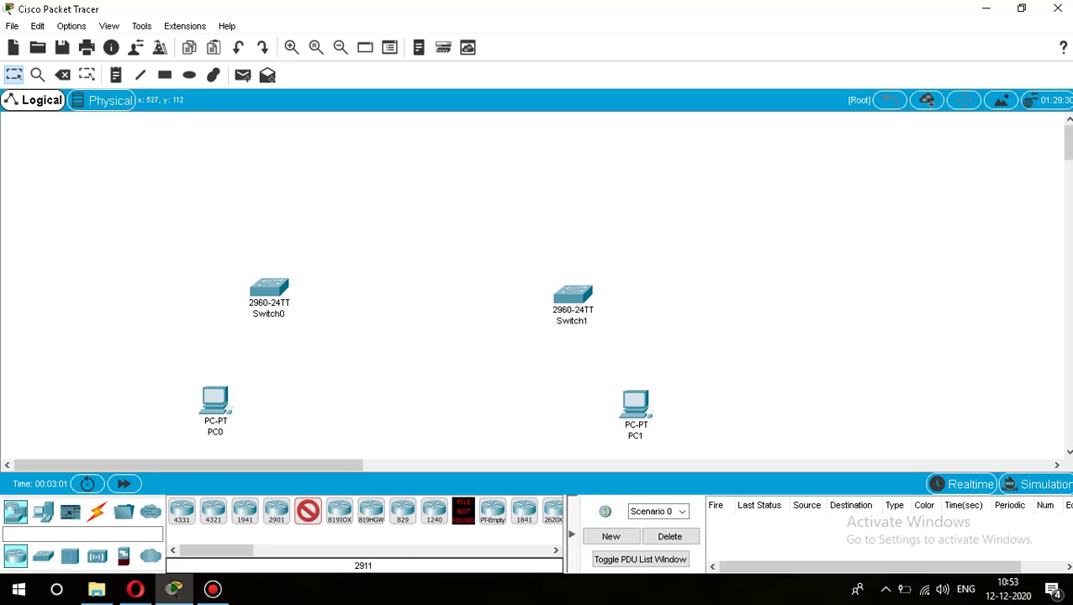
pyautogui.click(346, 198)
pyautogui.click(307, 510)
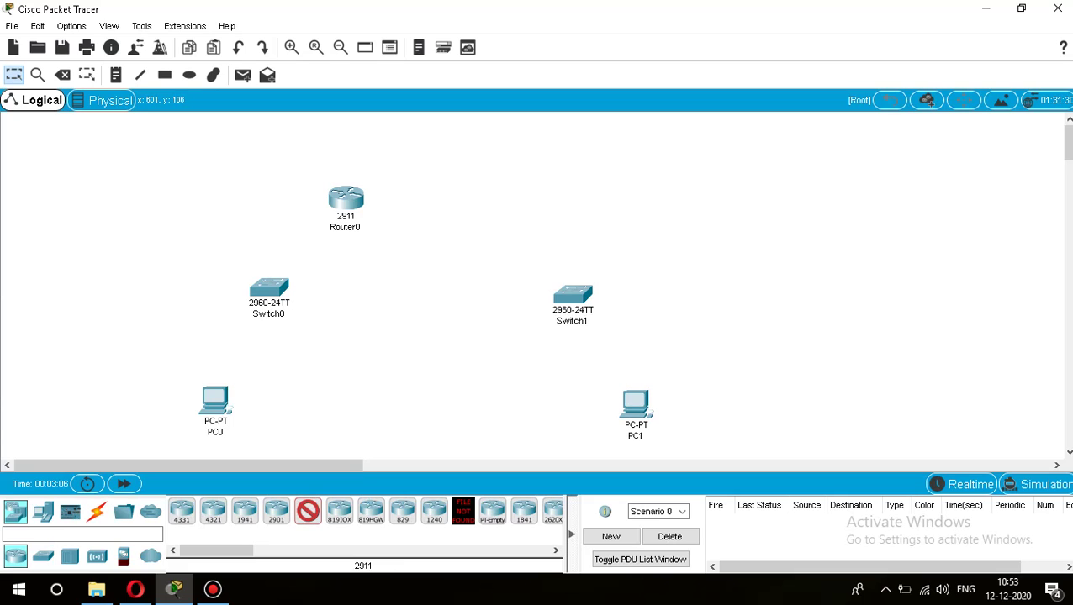
pyautogui.click(475, 196)
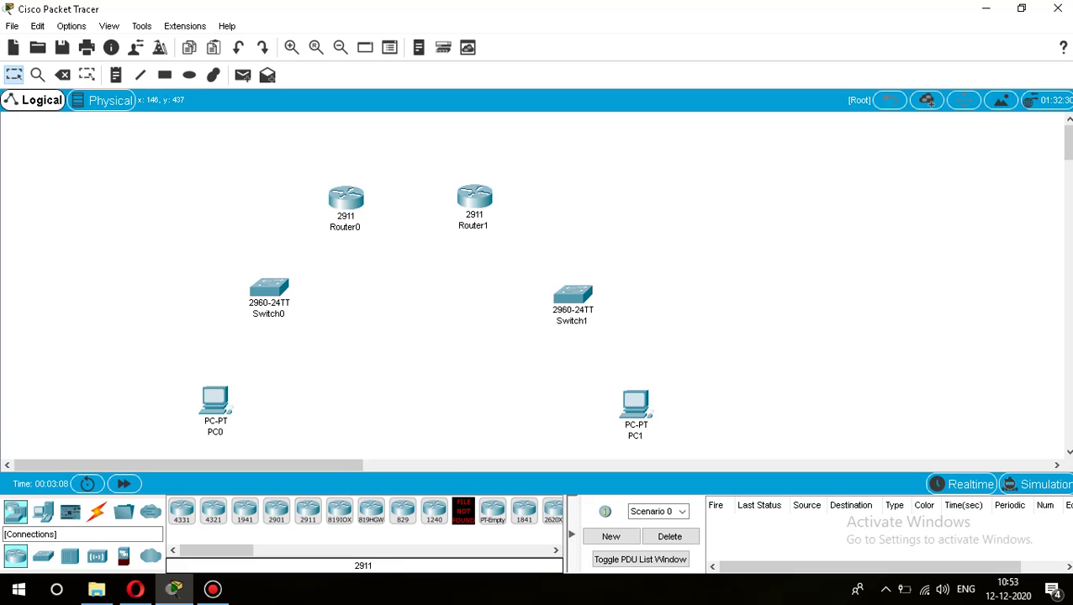
# Step: Cable PC0, Switch0, Router0, Router1, Switch1 and PC1 in a chain with automatically chosen connection types
pyautogui.click(96, 512)
pyautogui.click(180, 511)
pyautogui.click(215, 402)
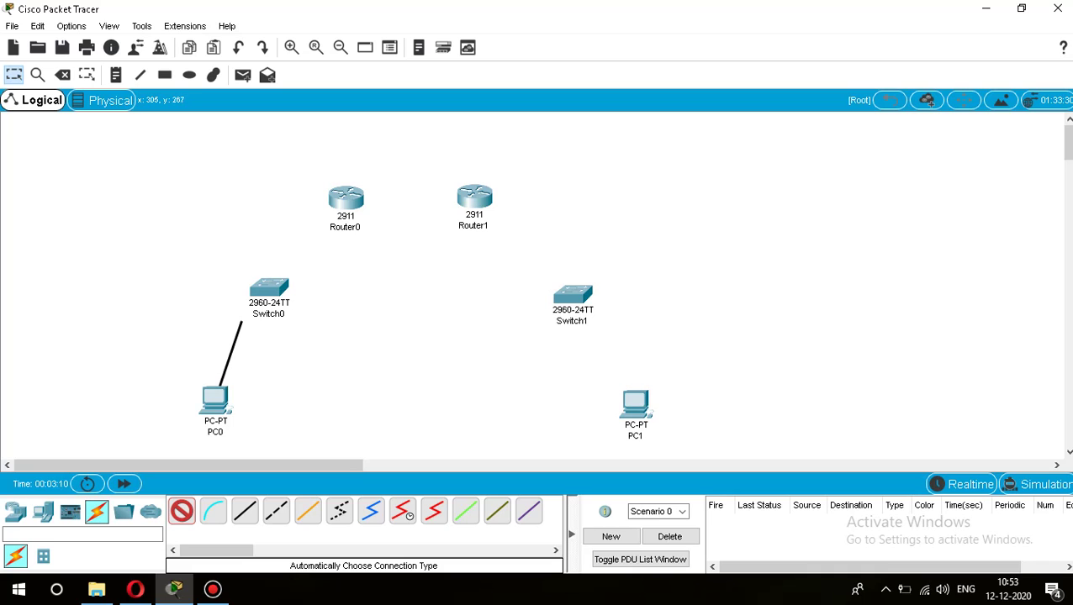
pyautogui.click(266, 296)
pyautogui.click(271, 290)
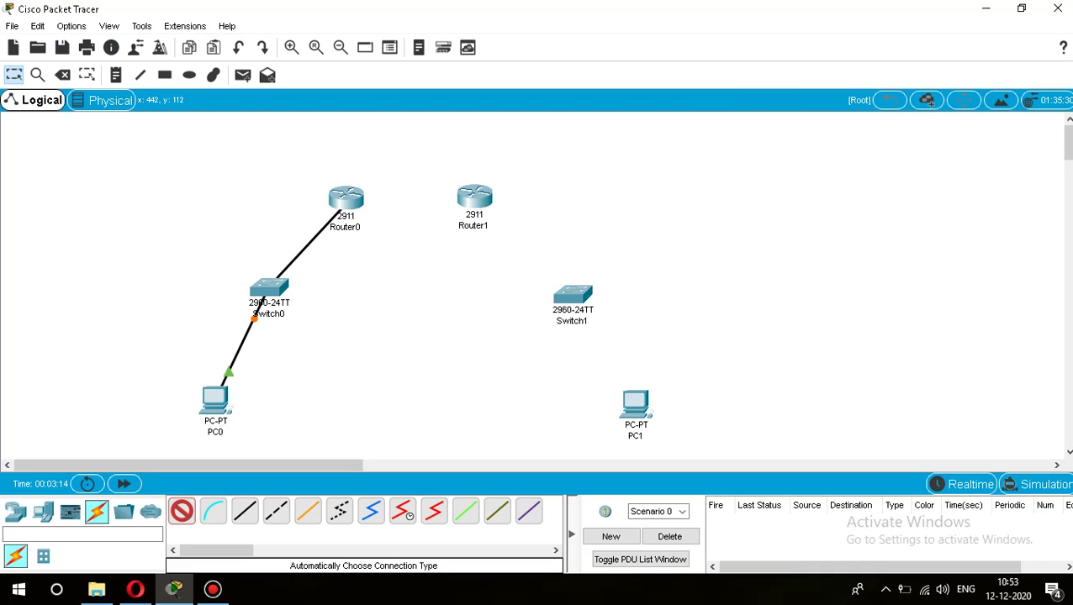
pyautogui.click(474, 198)
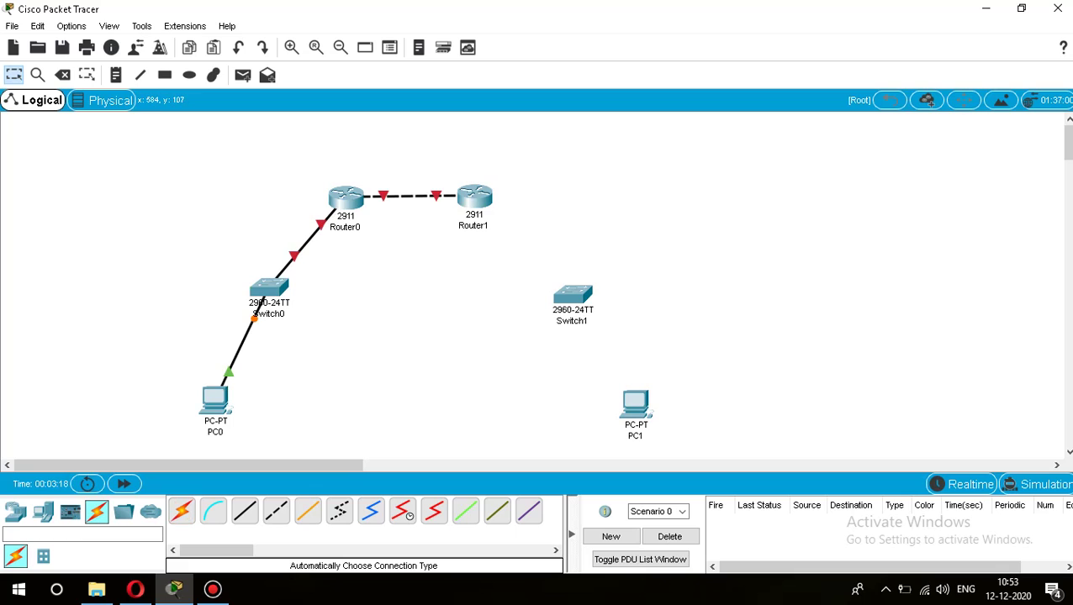
pyautogui.click(181, 512)
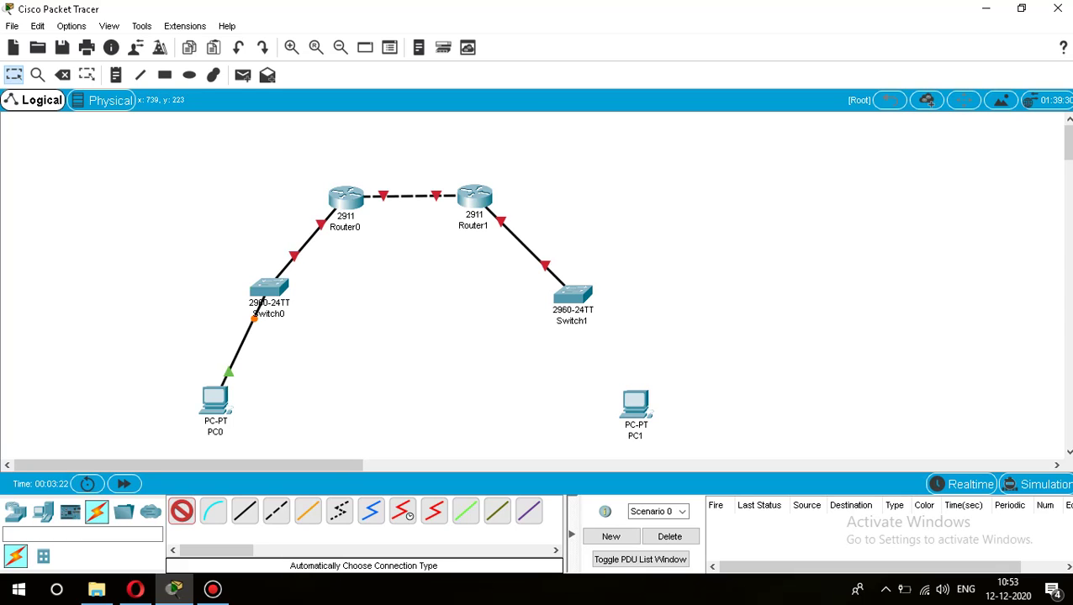
pyautogui.click(573, 295)
pyautogui.click(629, 399)
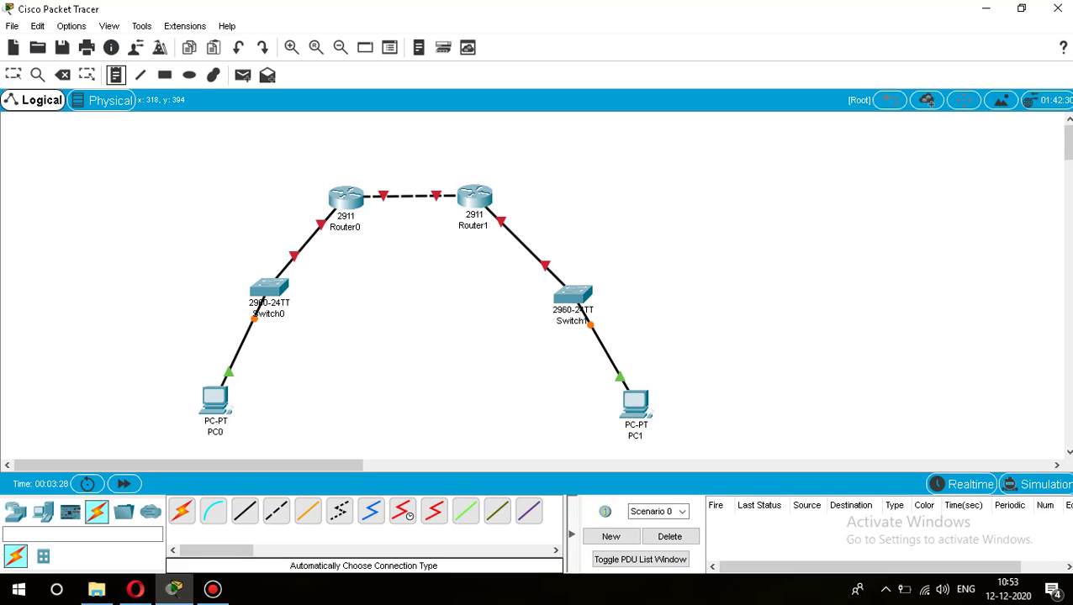
# Step: Draw an unfilled ellipse around each PC, switch and router group, shifting the second one so it touches Router1
pyautogui.press('e')
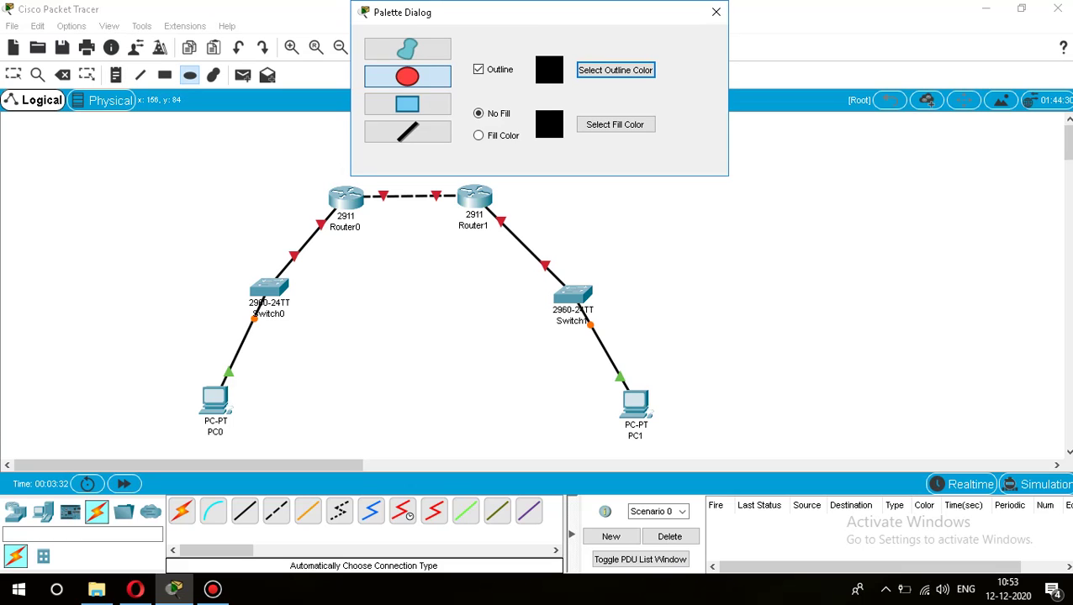
pyautogui.moveTo(120, 148); pyautogui.dragTo(383, 471)
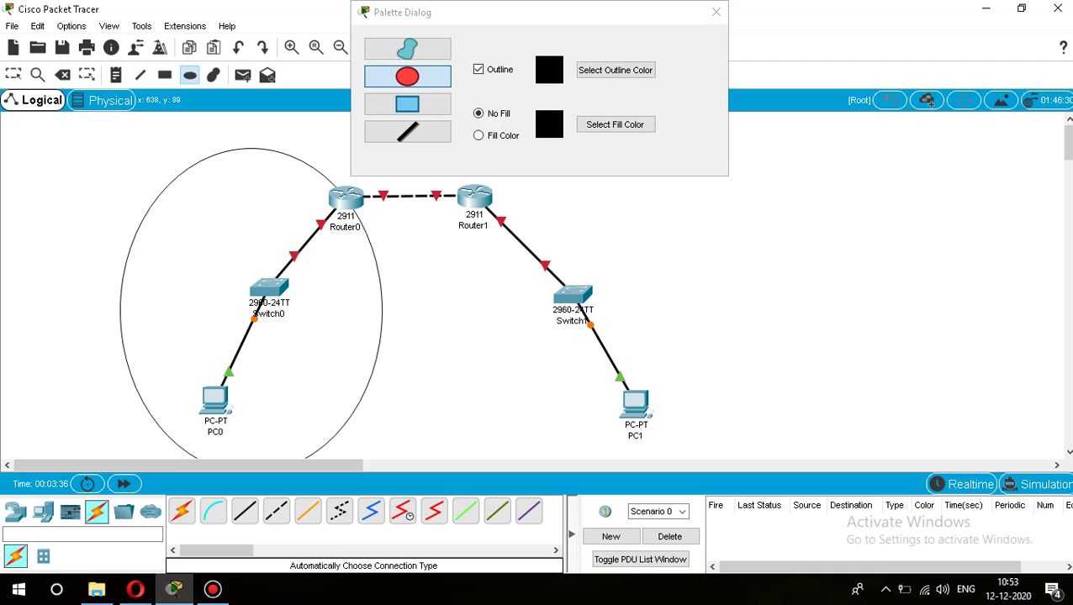
pyautogui.moveTo(633, 12); pyautogui.dragTo(907, 27)
pyautogui.moveTo(487, 138); pyautogui.dragTo(758, 459)
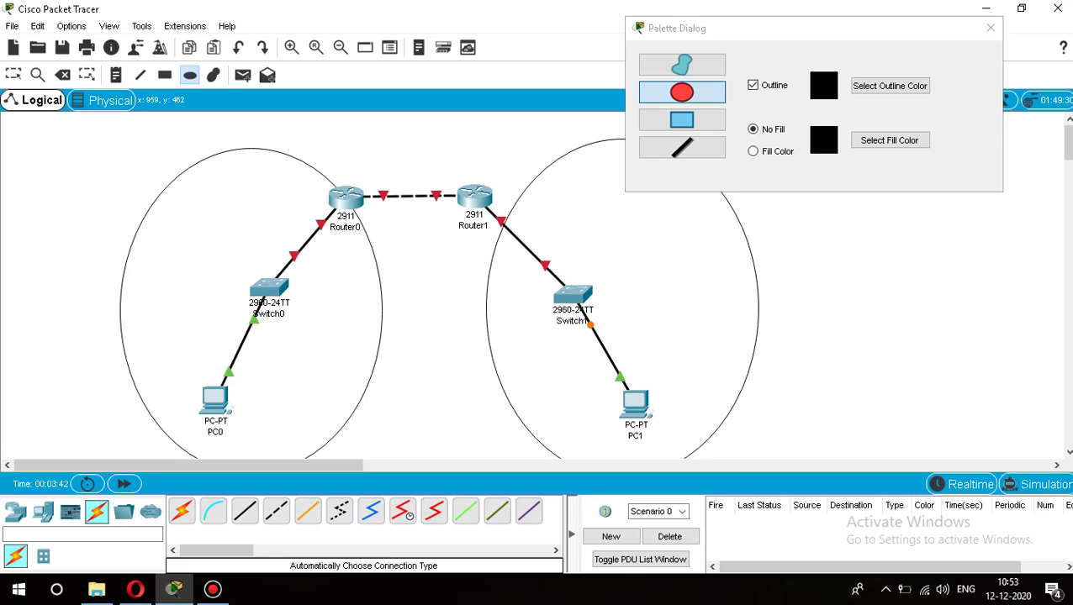
pyautogui.press('Escape')
pyautogui.moveTo(550, 168); pyautogui.dragTo(508, 156)
# Step: Add a note reading 192.168.0.0 inside the ellipse around Switch1 and PC1
pyautogui.press('n')
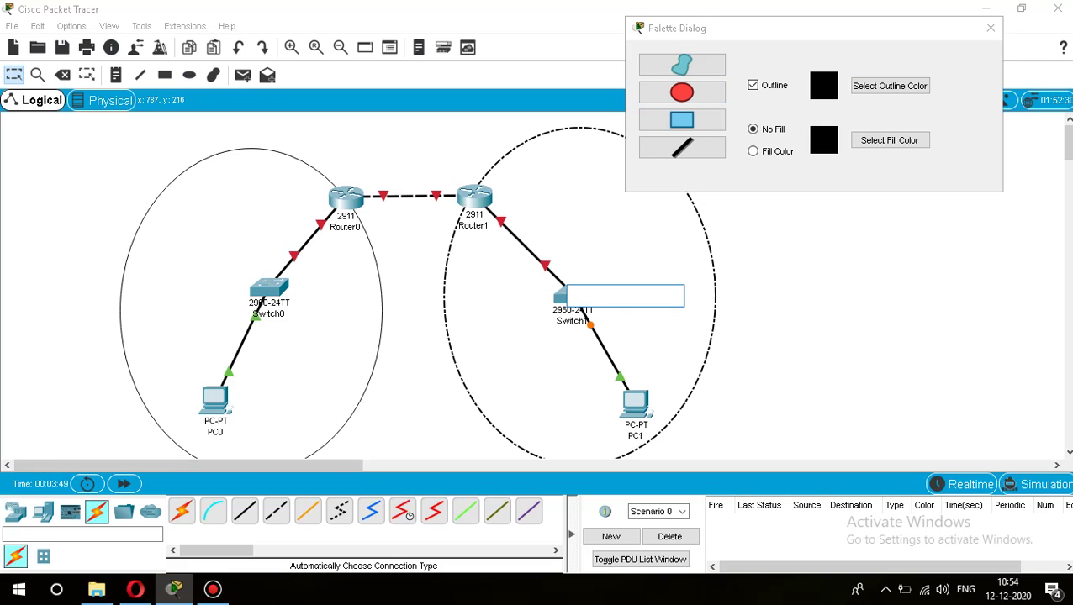
pyautogui.write('192.168.0.0')
# Step: Add a 172.168.0.0 note inside Router0's network ellipse and move both network notes clear of the switches
pyautogui.click(242, 309)
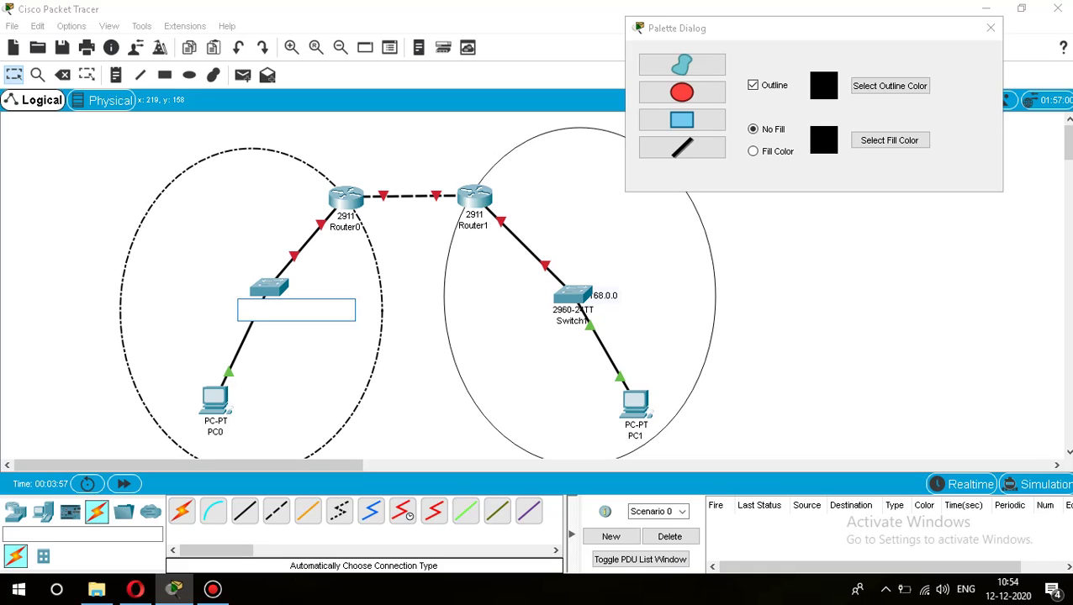
pyautogui.write('172,')
pyautogui.write('.16')
pyautogui.write('8.0.0')
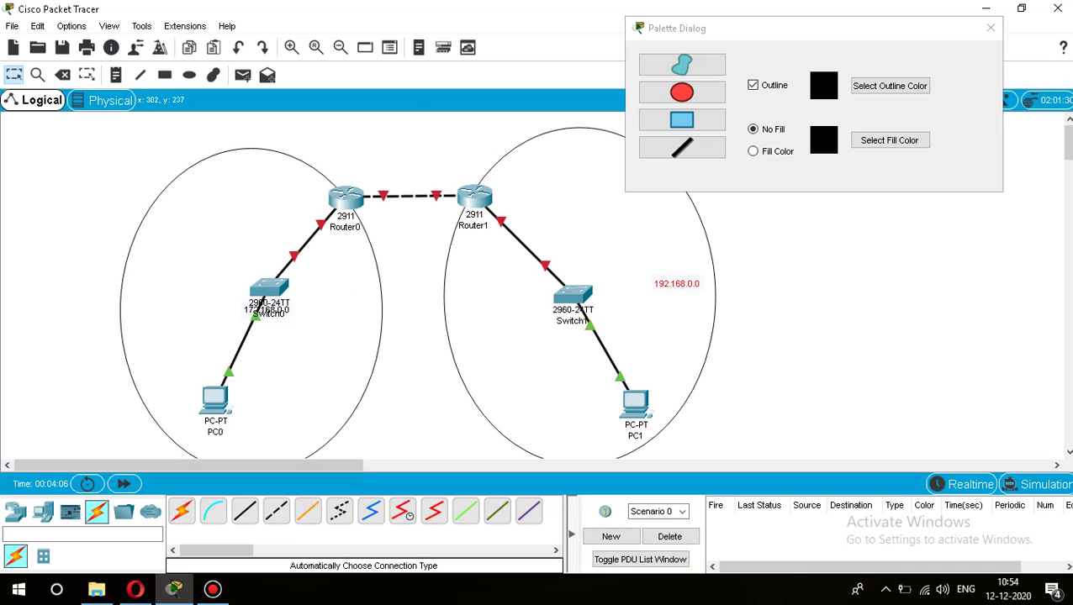
pyautogui.moveTo(267, 309); pyautogui.dragTo(184, 255)
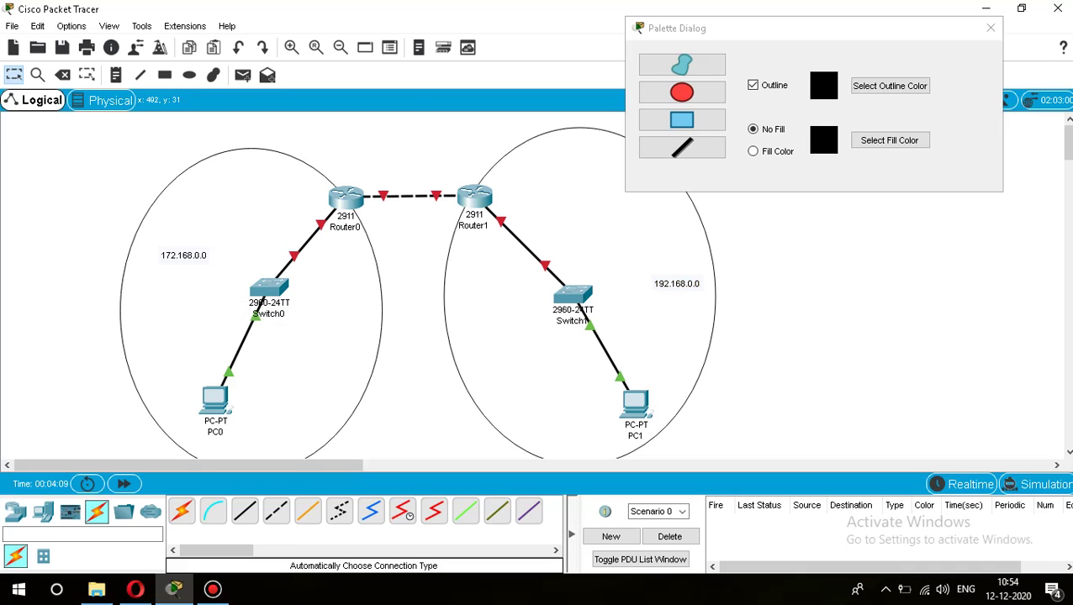
pyautogui.click(990, 28)
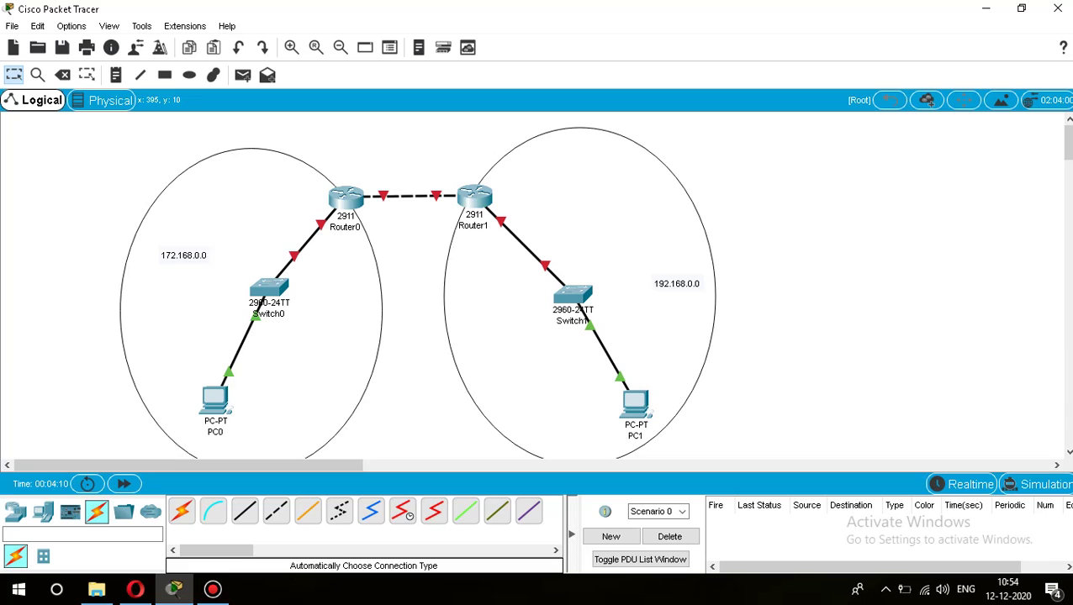
# Step: Add address notes reading 172.168.0.1 beside PC0 and 172.168.0.2 beside Router0
pyautogui.press('n')
pyautogui.click(242, 396)
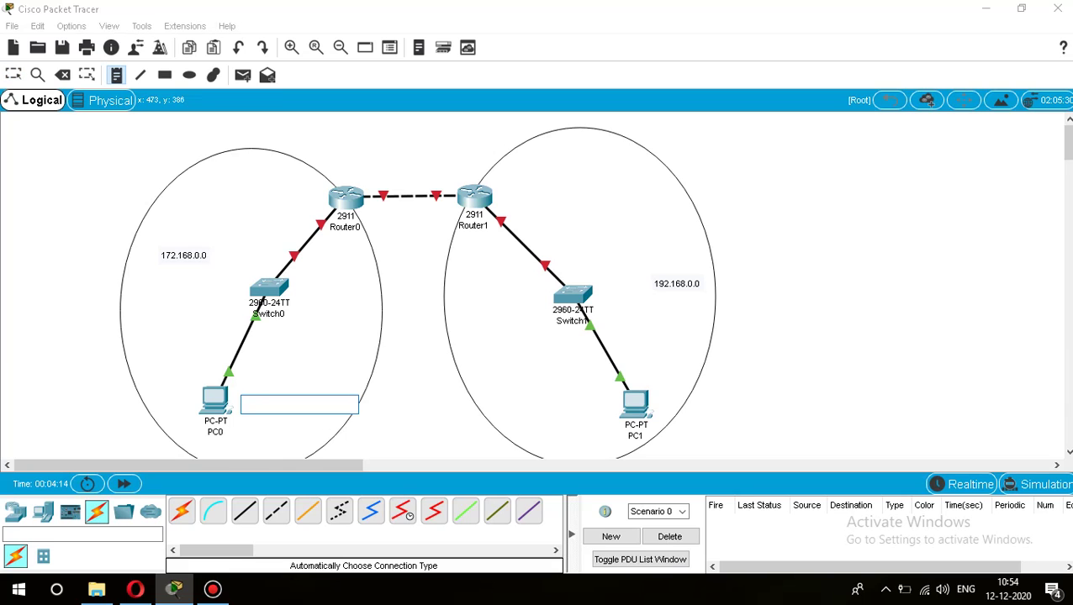
pyautogui.write('172')
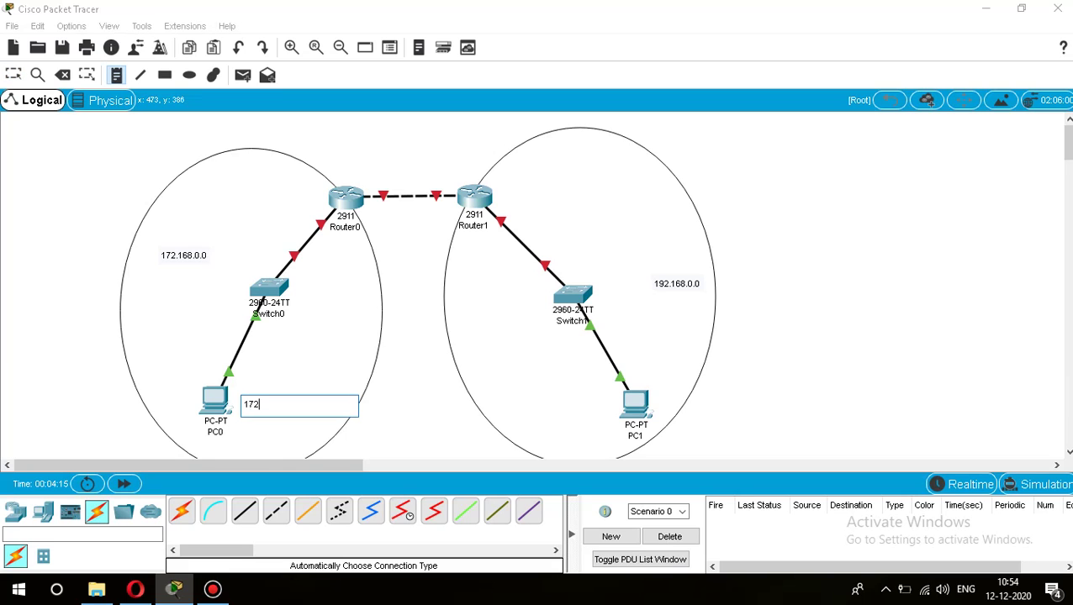
pyautogui.write('.168.0.1')
pyautogui.click(250, 193)
pyautogui.write('172.168.0.')
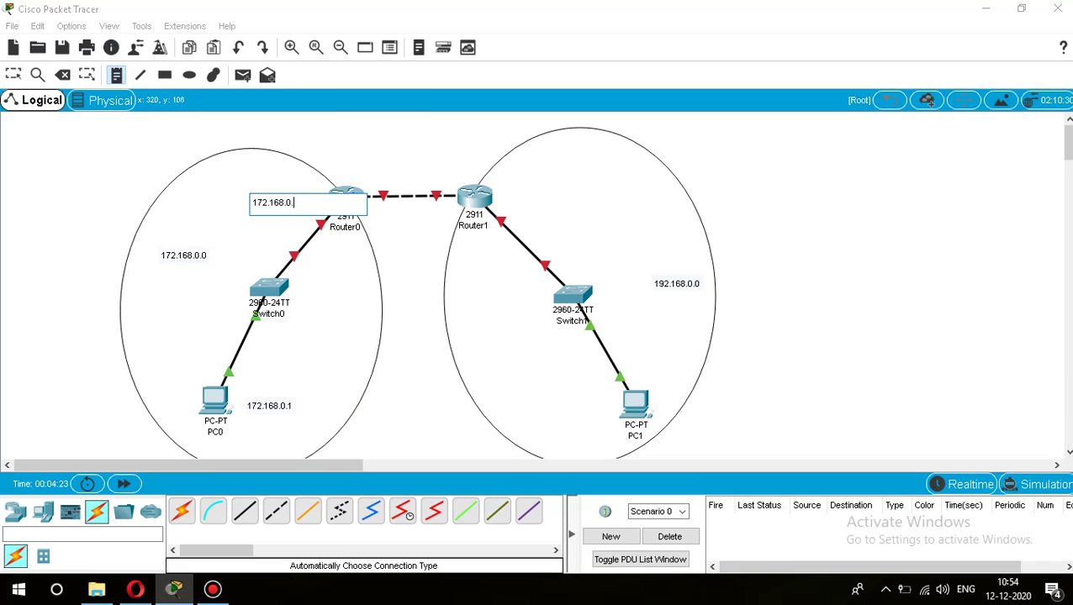
pyautogui.write('2')
# Step: Add address notes reading 192.168.0.1 beside PC1 and 192.168.0.2 beside Router1
pyautogui.click(505, 408)
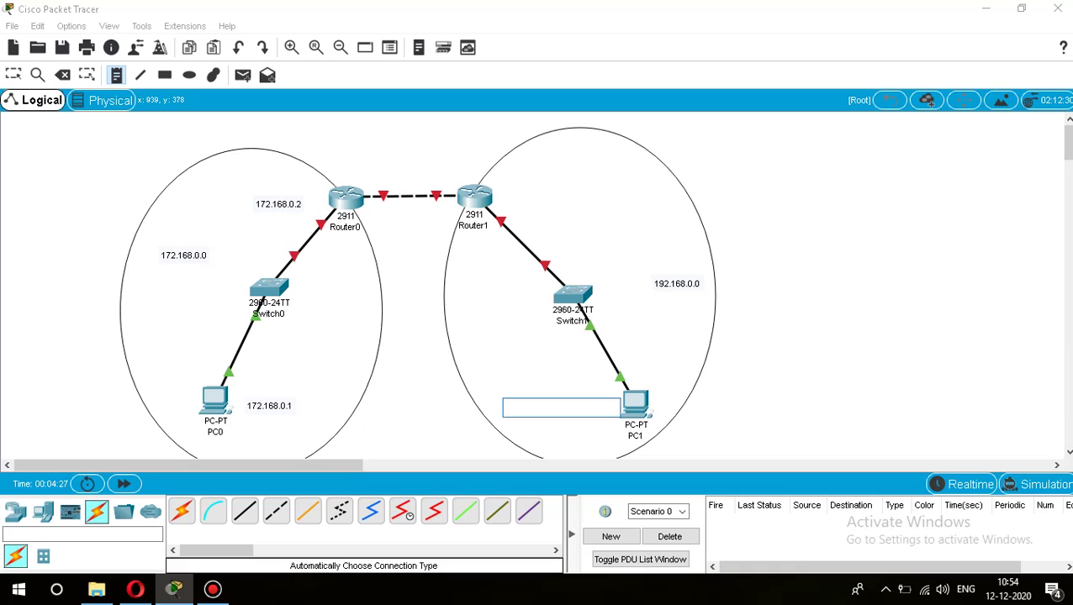
pyautogui.write('192.')
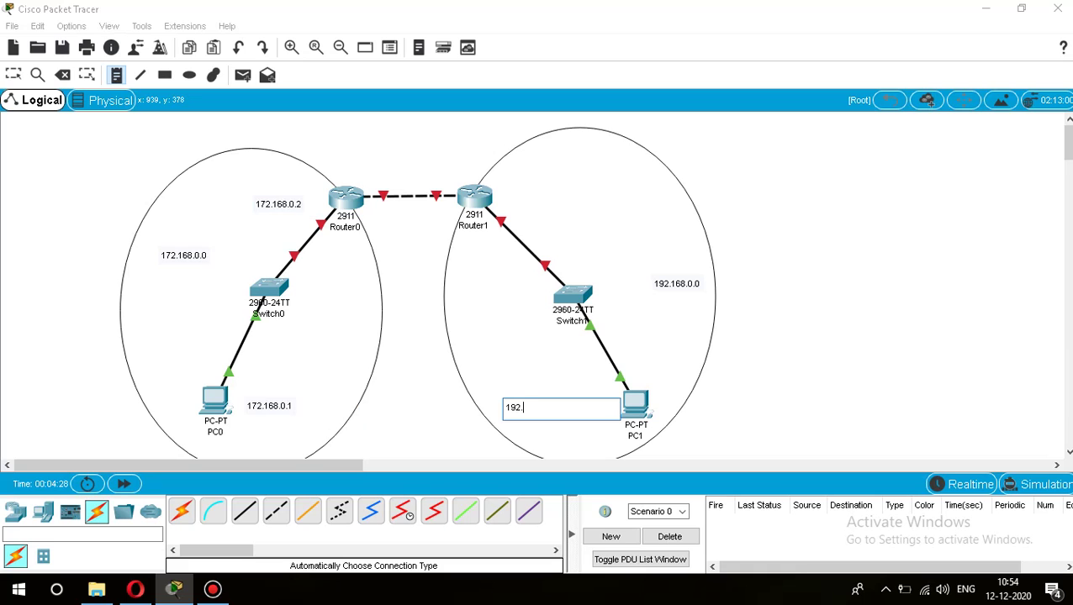
pyautogui.write('168.0.1')
pyautogui.click(506, 203)
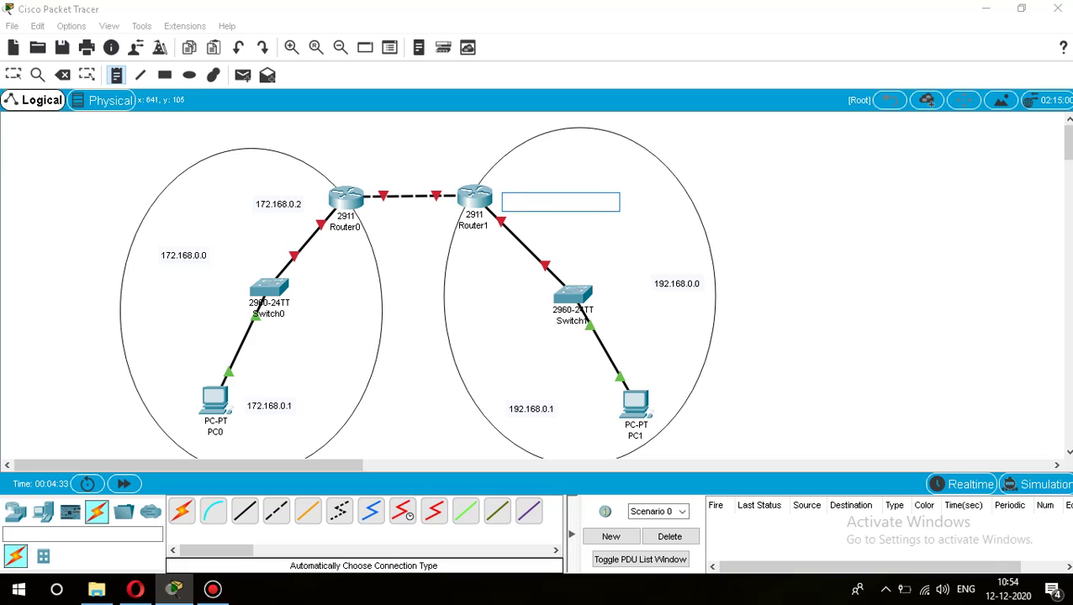
pyautogui.write('192.')
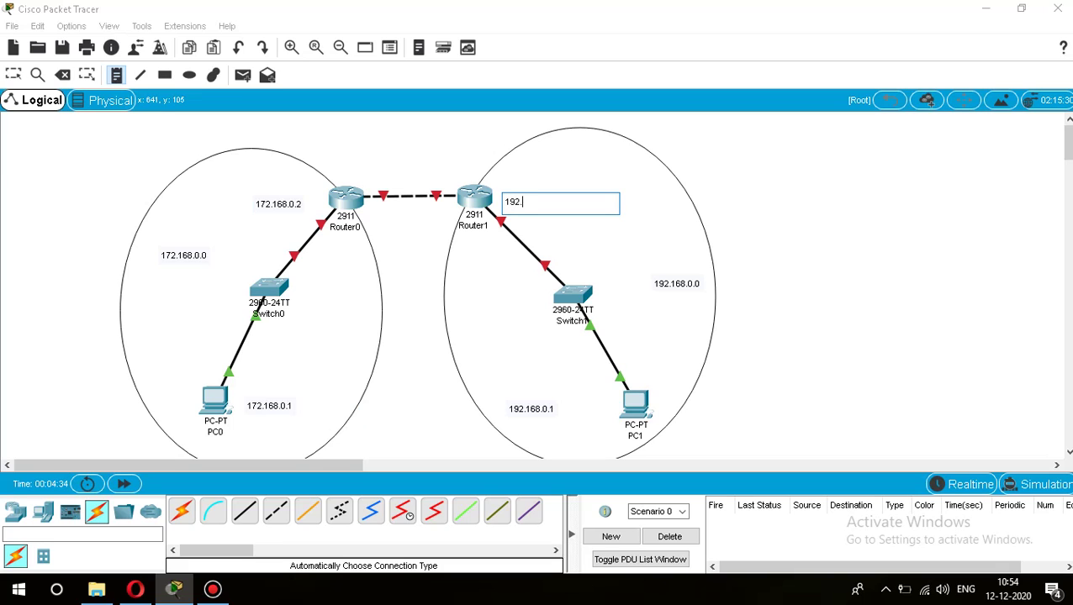
pyautogui.write('168.0.2')
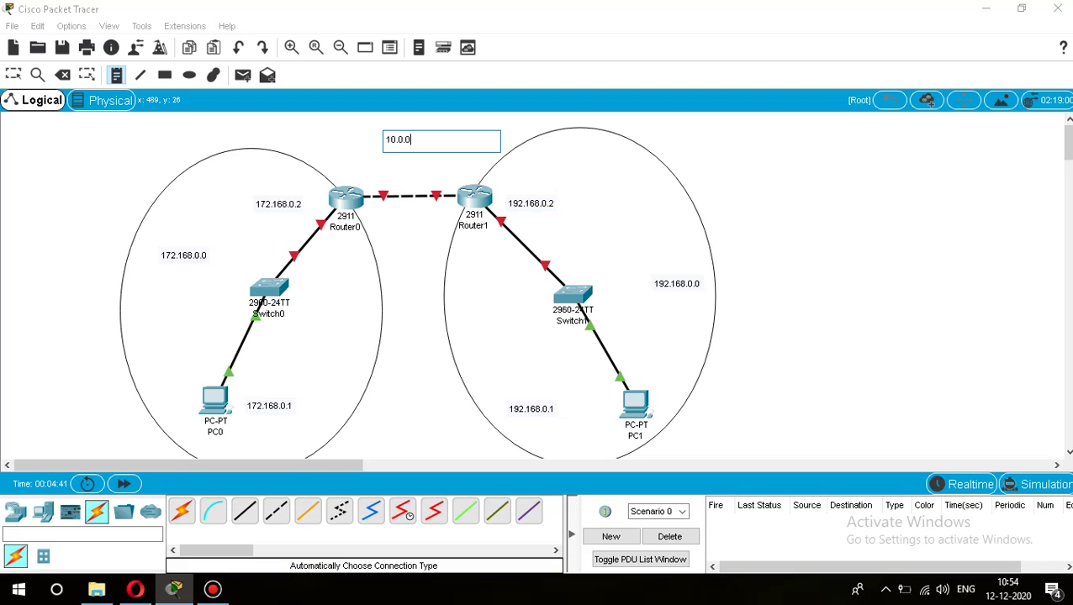
# Step: Label the link between the routers 10.0.0.0, with 10.0.0.1 at Router0's end and 10.0.0.2 at Router1's end
pyautogui.write('.0.0.0')
pyautogui.click(354, 175)
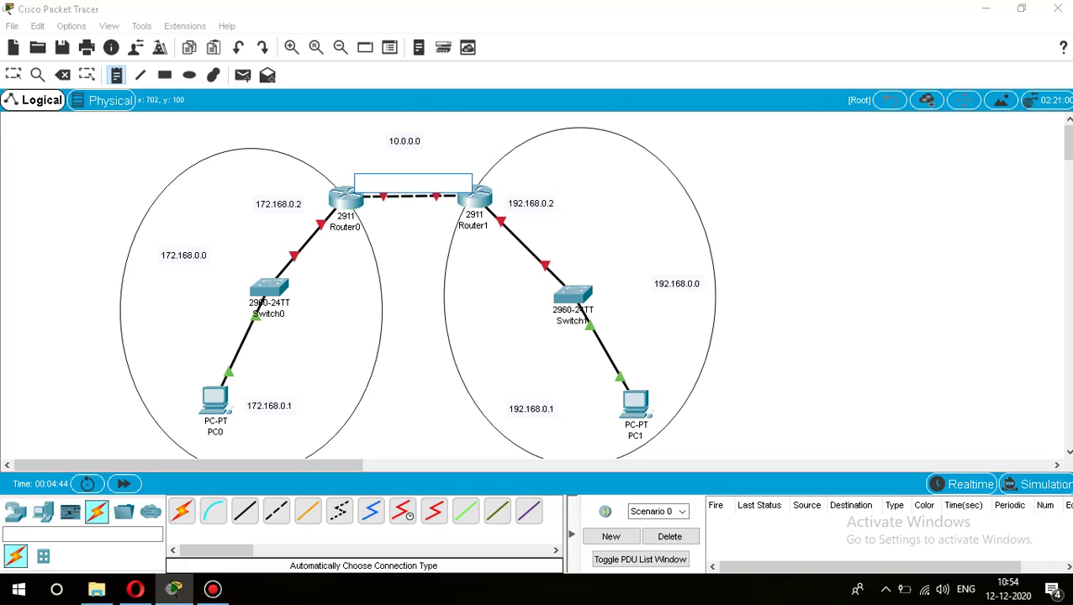
pyautogui.write('10.0.0.1')
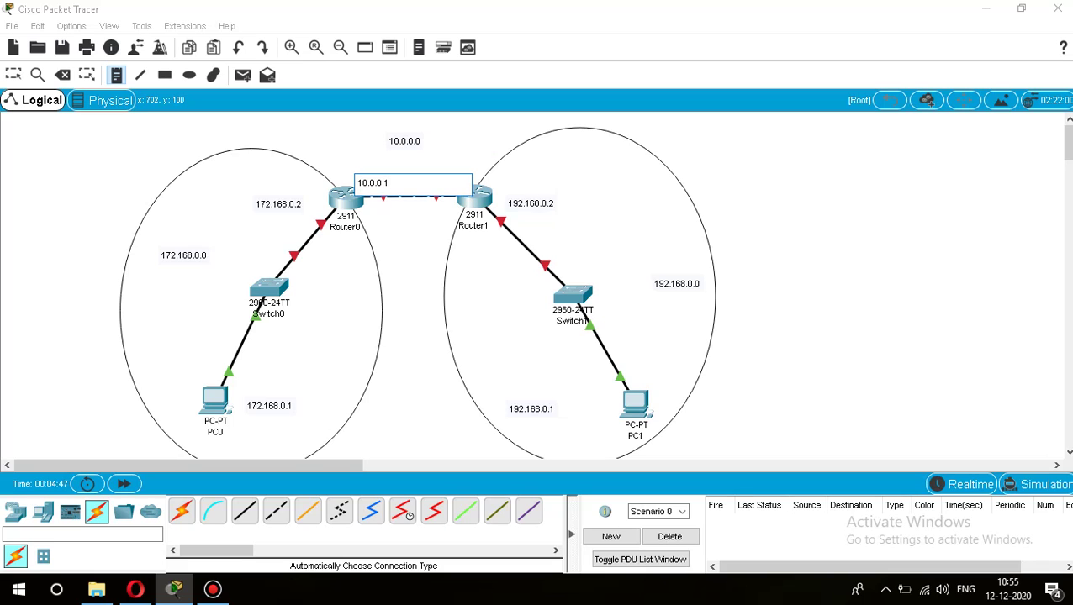
pyautogui.click(431, 177)
pyautogui.write('10.0.0.')
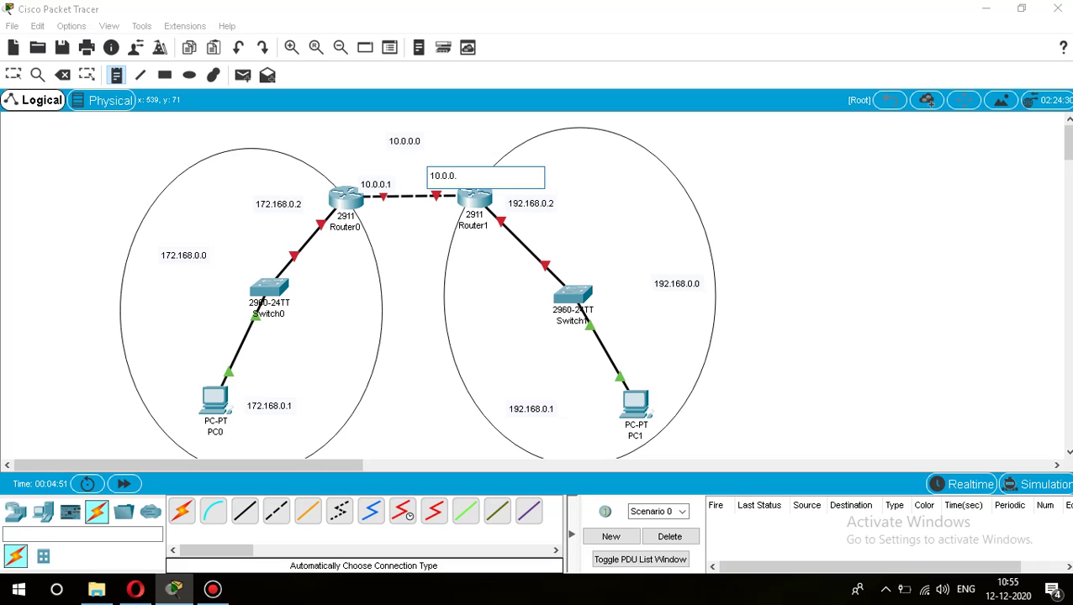
pyautogui.write('2')
pyautogui.click(782, 208)
pyautogui.click(376, 183)
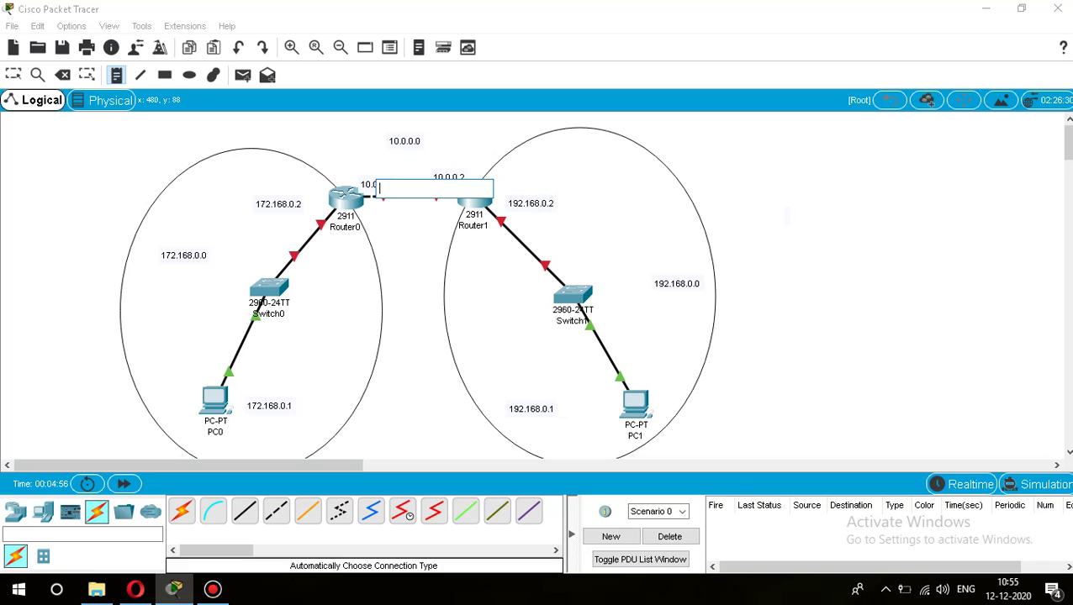
pyautogui.press('Escape')
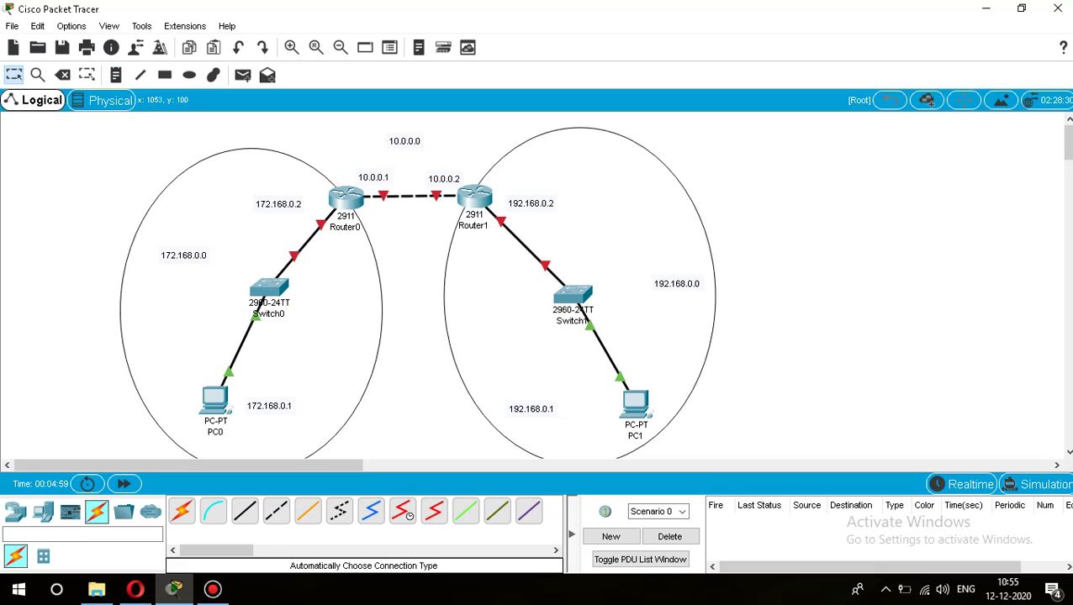
# Step: Give PC0 the static IPv4 address 172.168.0.1 with subnet mask 255.255.0.0 and default gateway 172.168.0.2
pyautogui.click(215, 402)
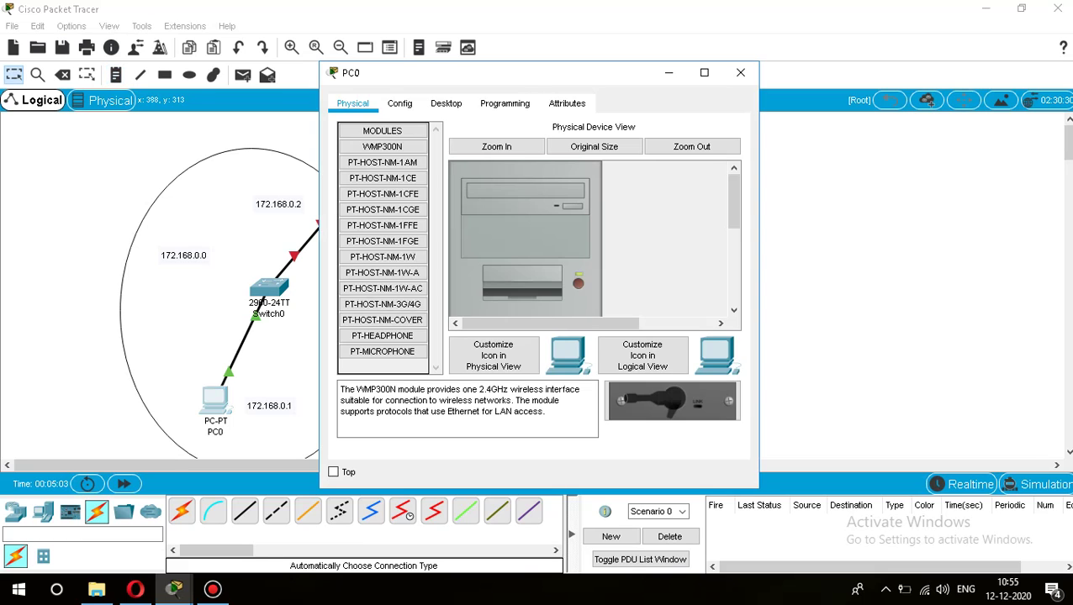
pyautogui.click(446, 102)
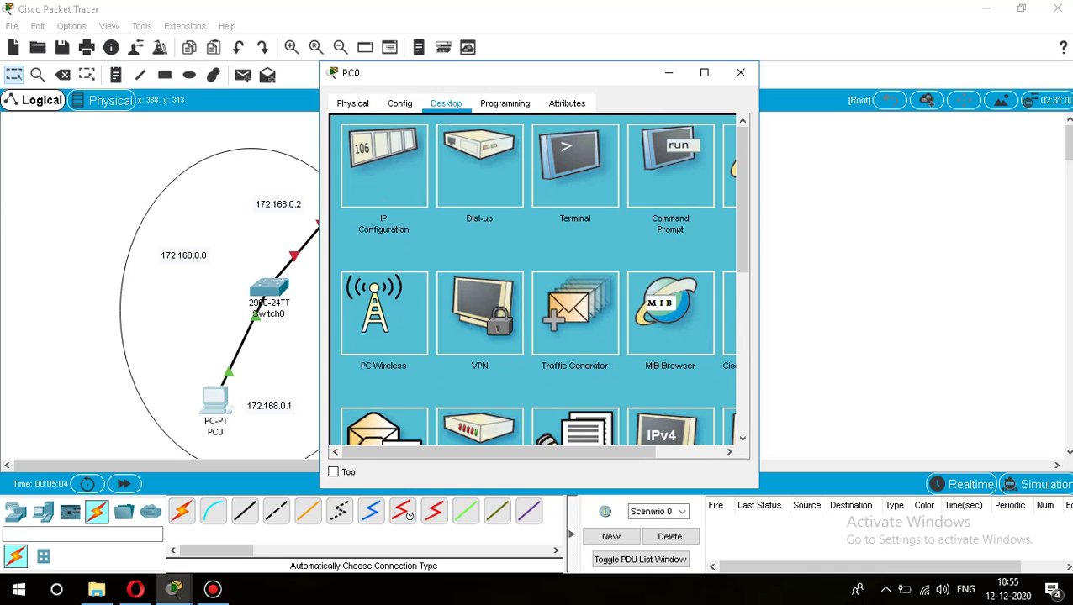
pyautogui.click(384, 165)
pyautogui.write('172.168.0')
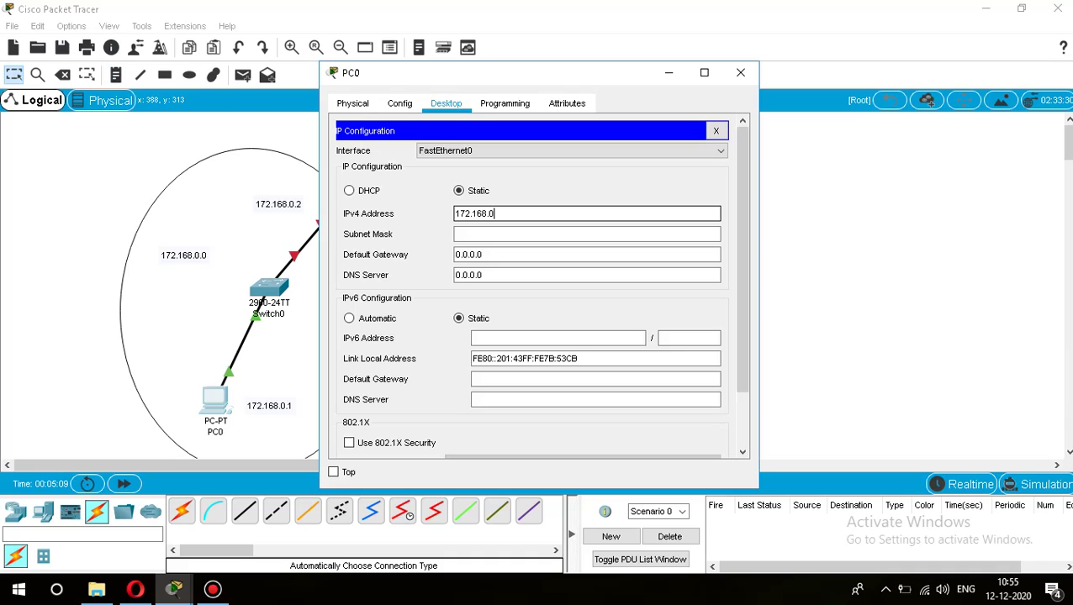
pyautogui.write('.1')
pyautogui.press('Tab')
pyautogui.press('Tab')
pyautogui.write('172.16')
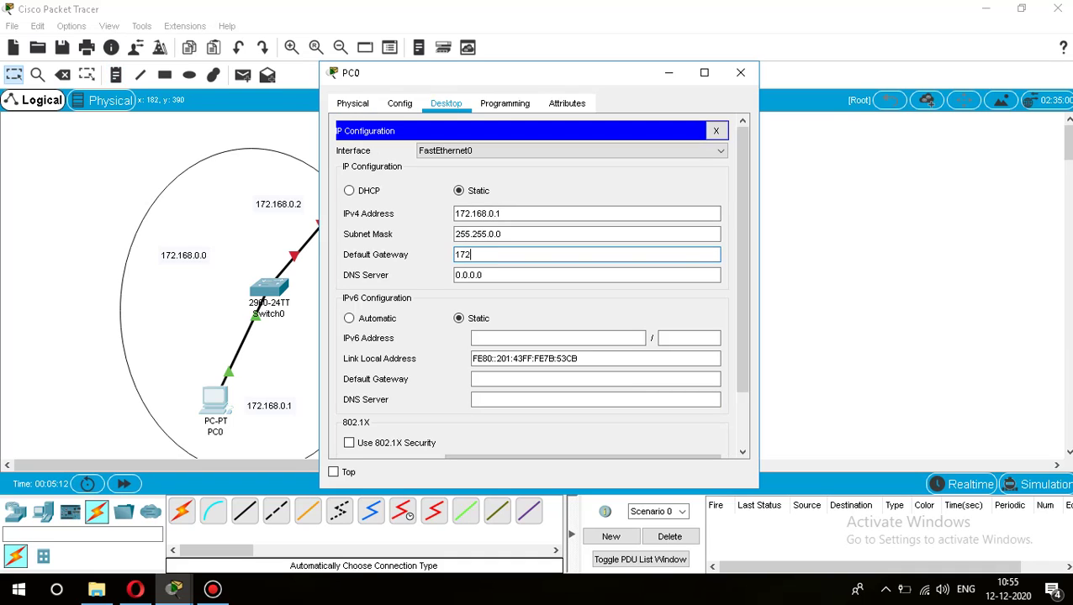
pyautogui.write('8.0.2')
pyautogui.press('Tab')
pyautogui.click(740, 72)
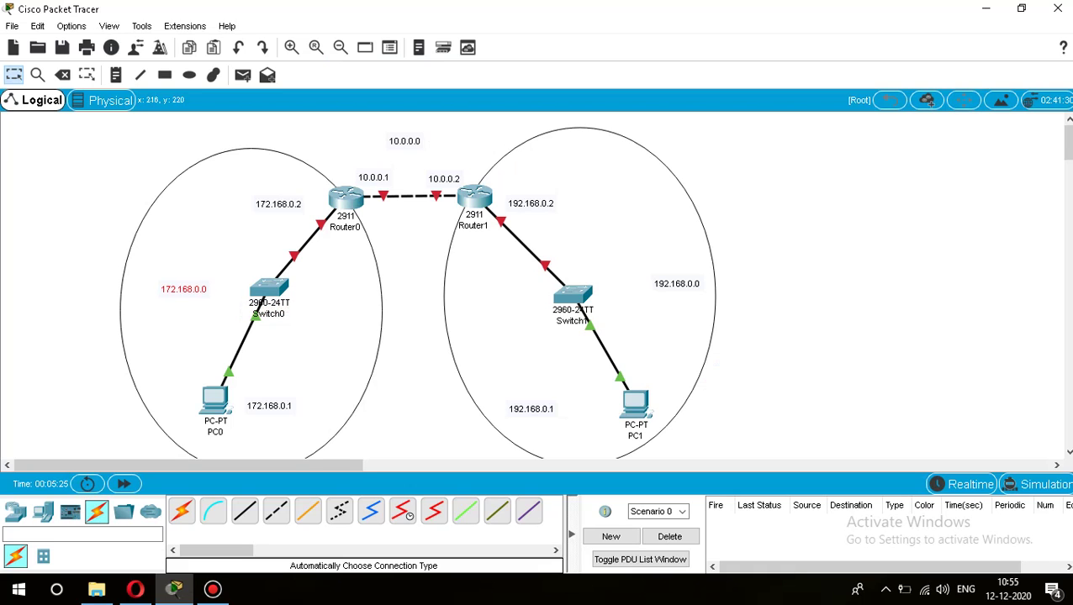
pyautogui.click(269, 290)
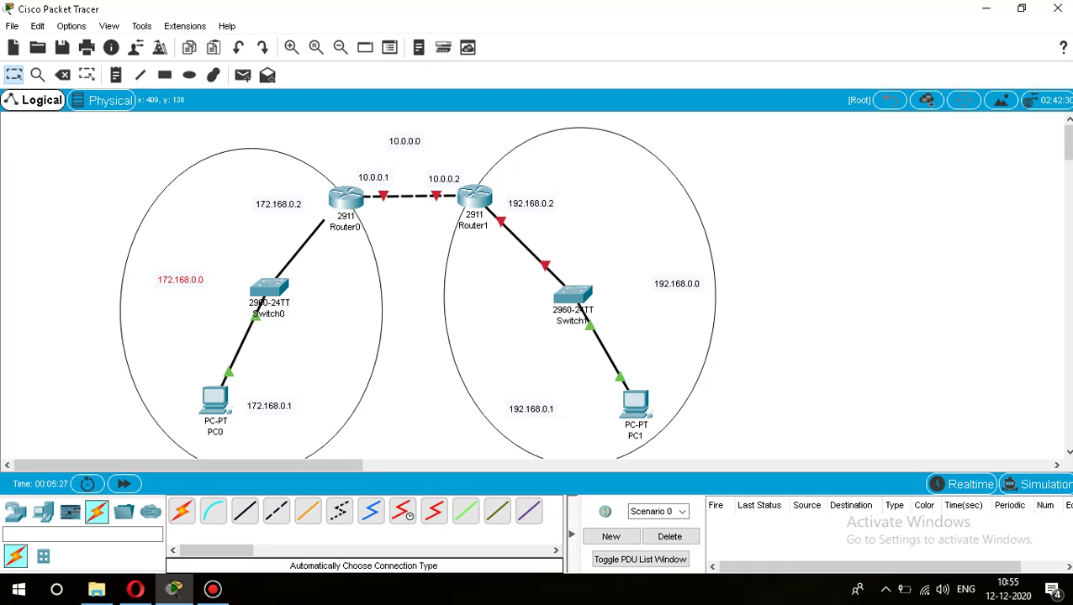
pyautogui.click(346, 198)
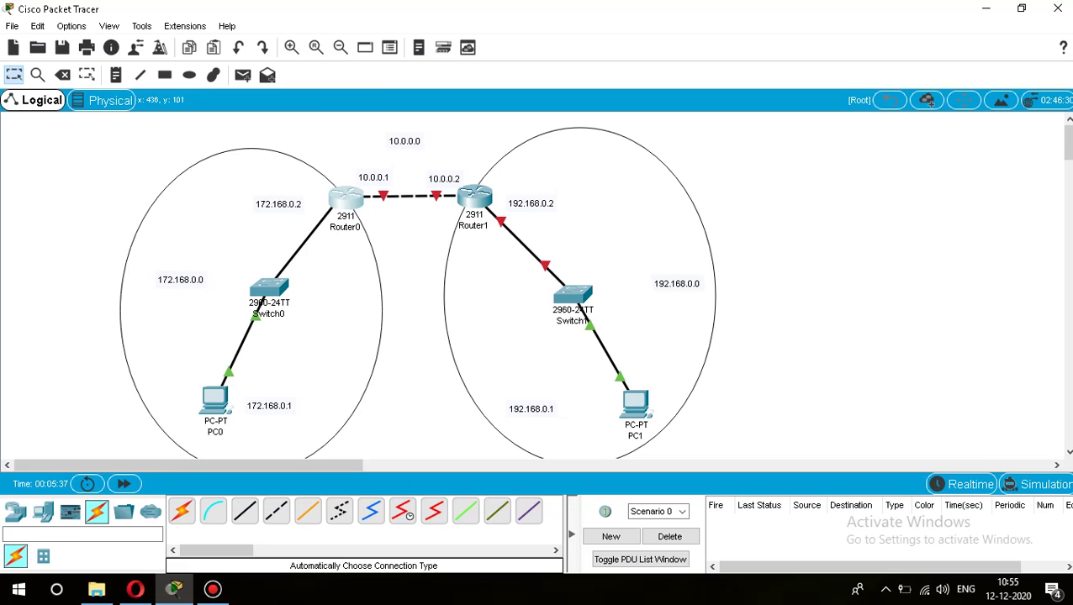
pyautogui.click(181, 280)
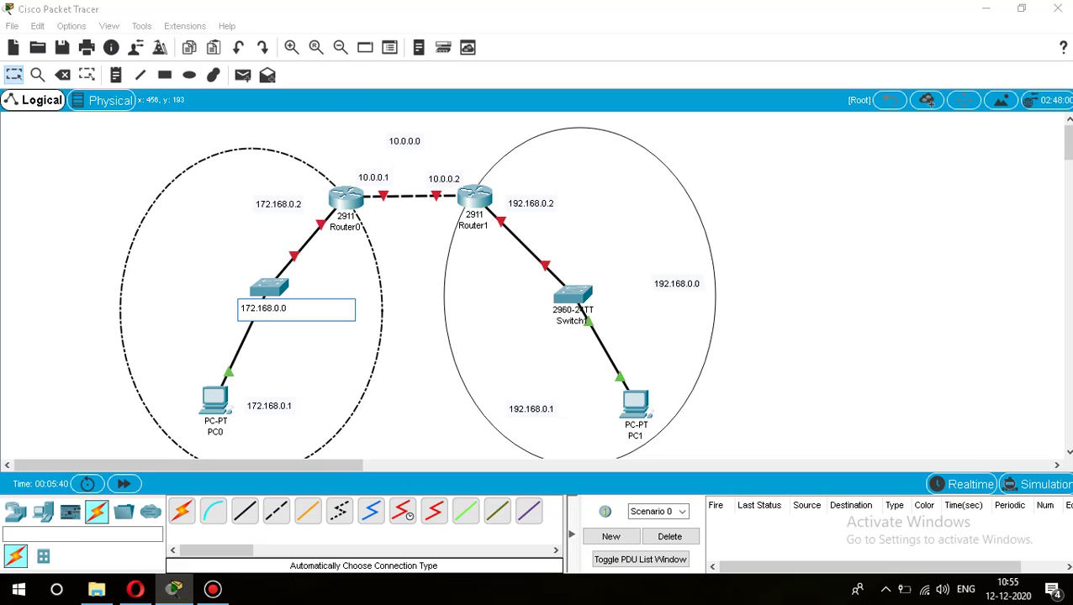
pyautogui.write('`')
pyautogui.press('BackSpace')
pyautogui.click(283, 328)
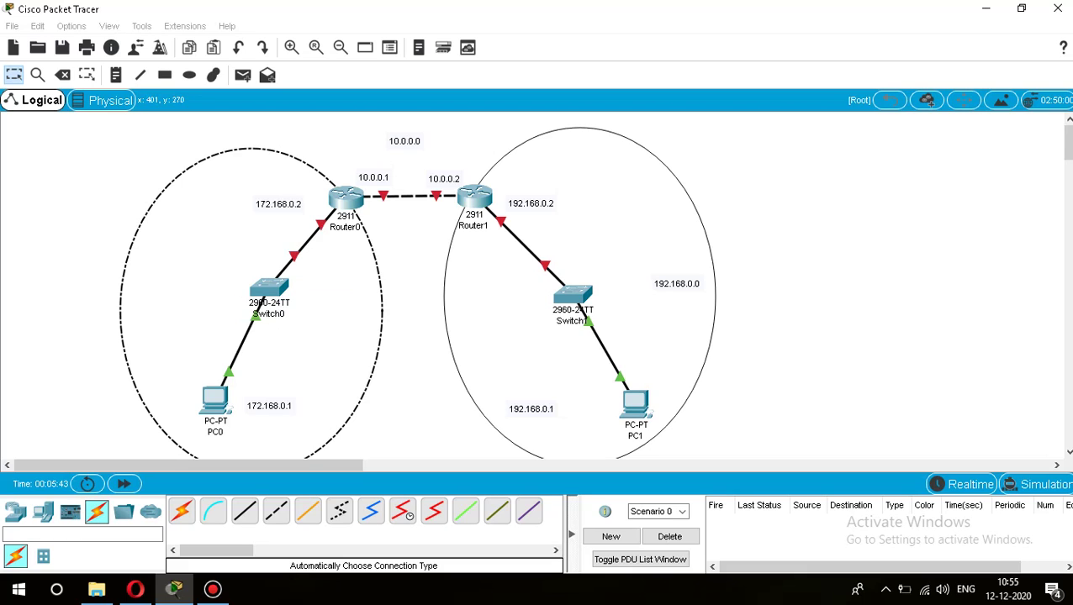
pyautogui.moveTo(262, 314); pyautogui.dragTo(182, 240)
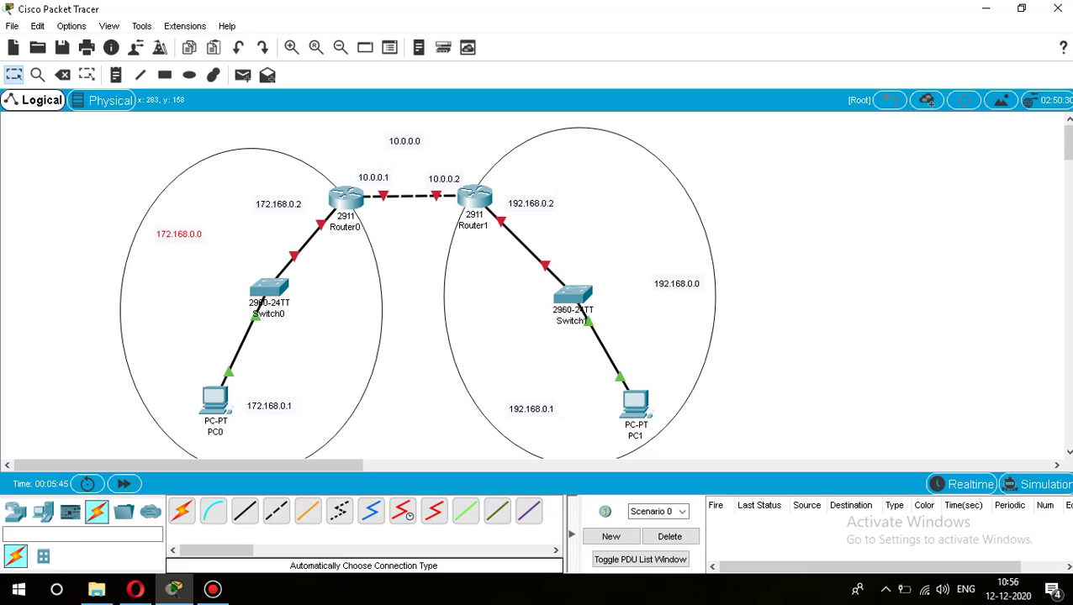
pyautogui.hotkey('ctrl', 'z')
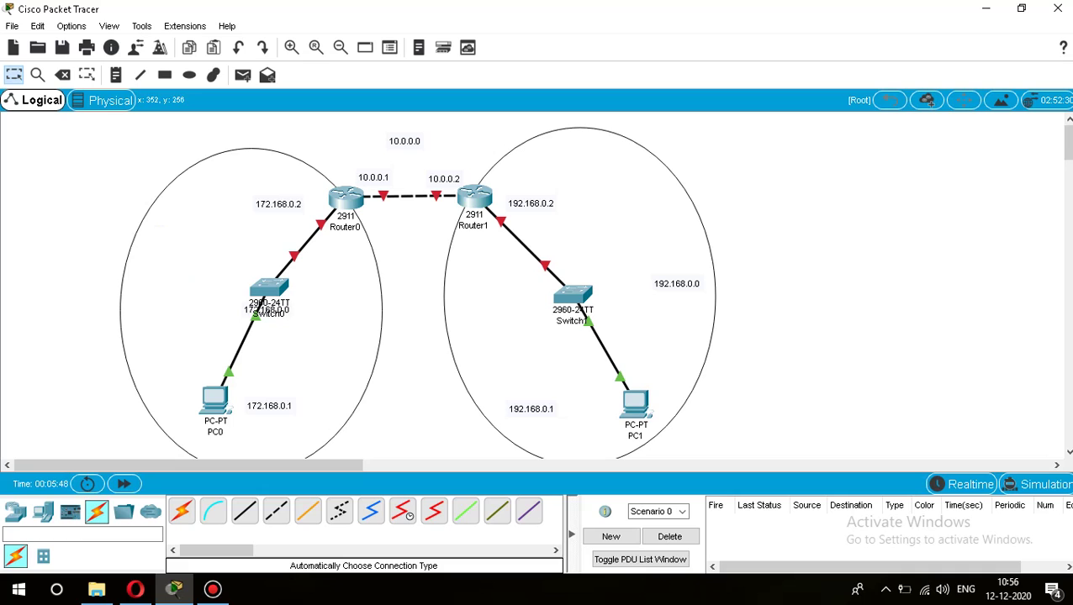
pyautogui.moveTo(282, 312); pyautogui.dragTo(195, 260)
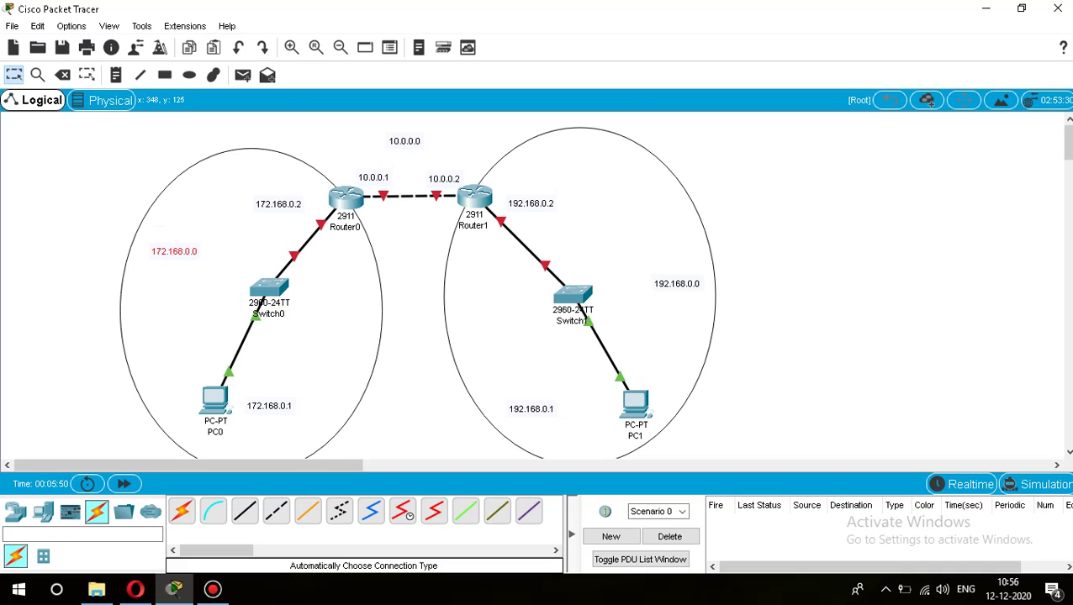
pyautogui.hotkey('ctrl', 'z')
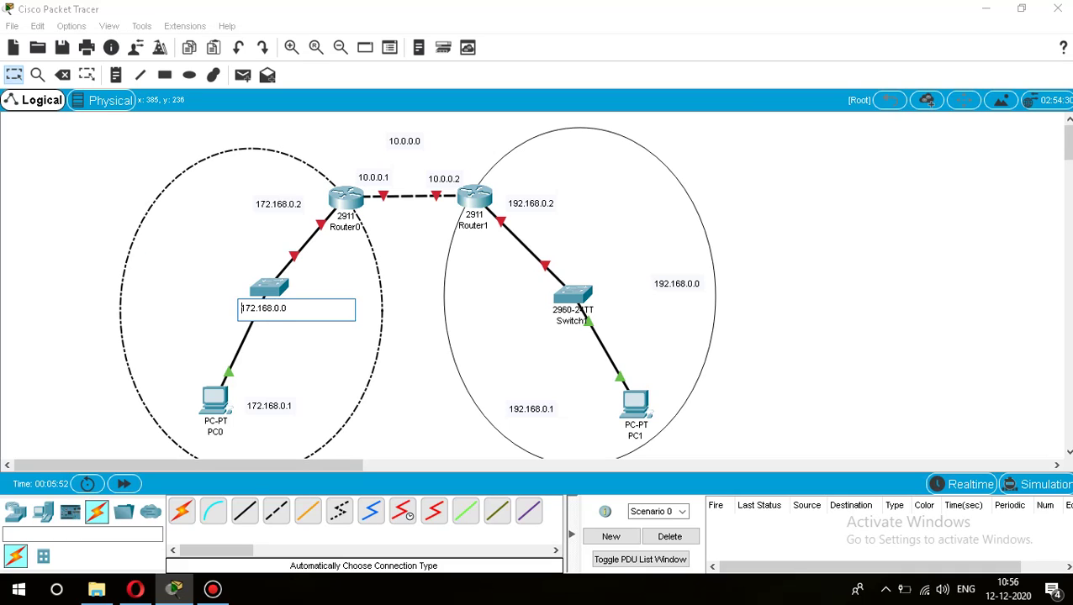
# Step: Move the 172.168.0.0 network note clear of Switch0 to the free area just above PC0's address note
pyautogui.click(333, 332)
pyautogui.moveTo(267, 310); pyautogui.dragTo(321, 385)
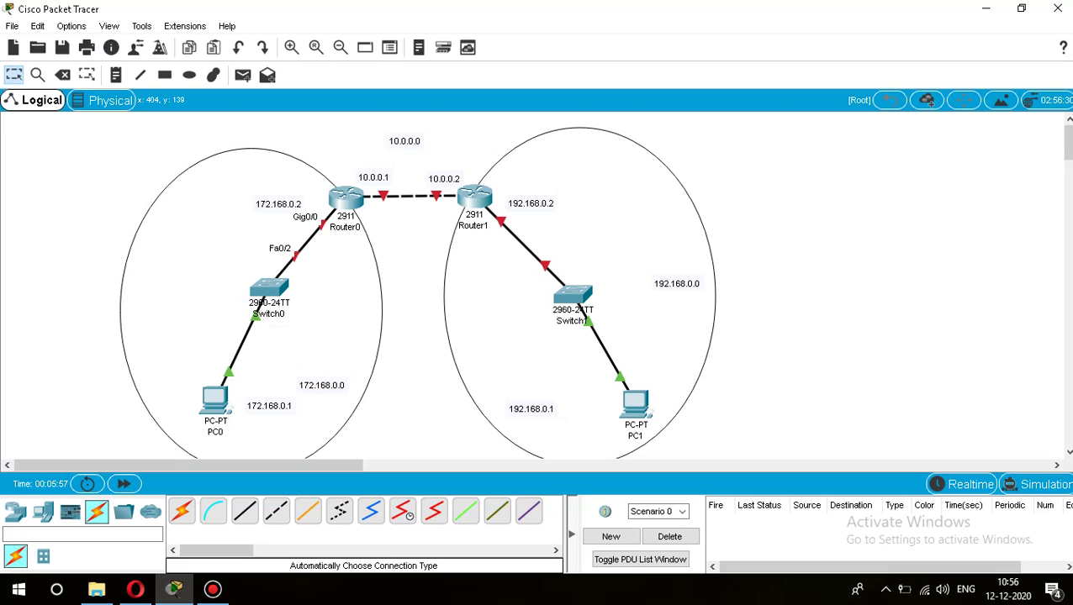
# Step: Assign 172.168.0.2 with mask 255.255.0.0 to Router0's GigabitEthernet0/0 and switch the port on
pyautogui.click(346, 199)
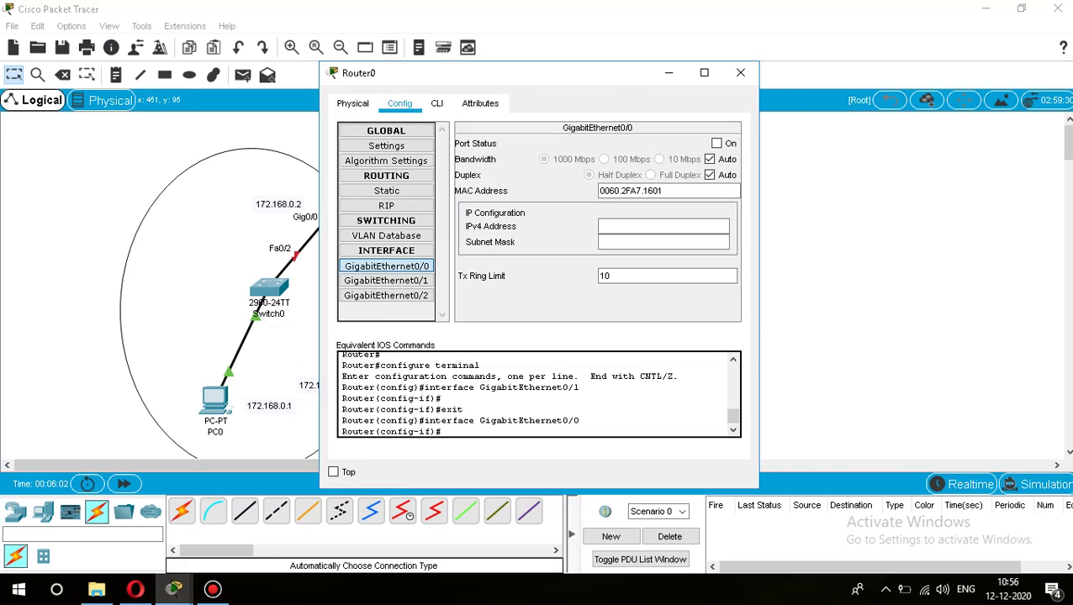
pyautogui.moveTo(505, 73); pyautogui.dragTo(647, 78)
pyautogui.click(805, 230)
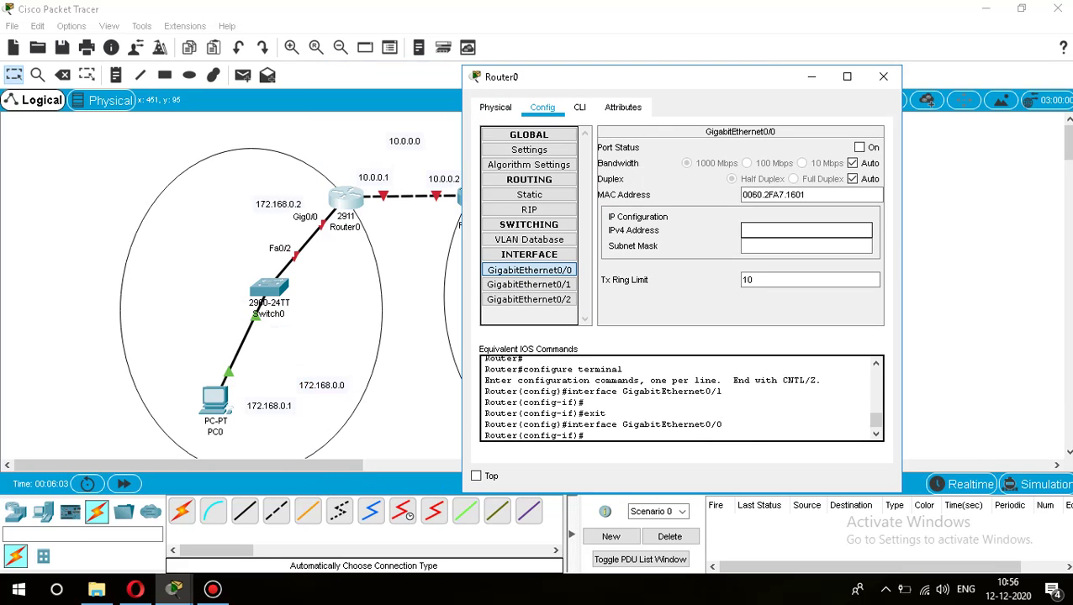
pyautogui.write('172.168.0.2')
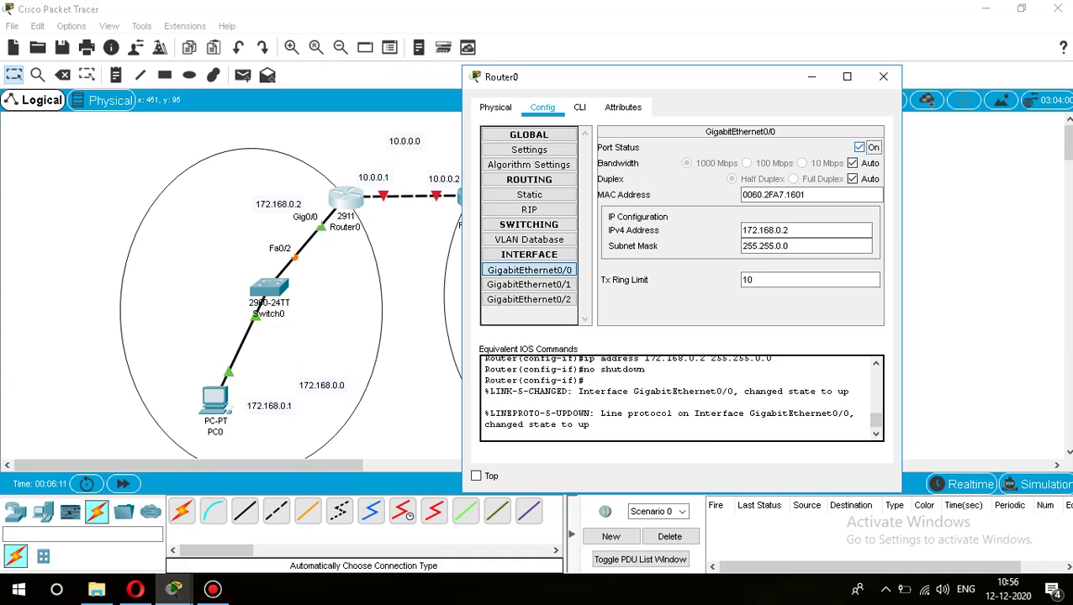
# Step: Assign 10.0.0.1 with mask 255.0.0.0 to Router0's GigabitEthernet0/1 and switch the port on
pyautogui.click(528, 284)
pyautogui.click(744, 230)
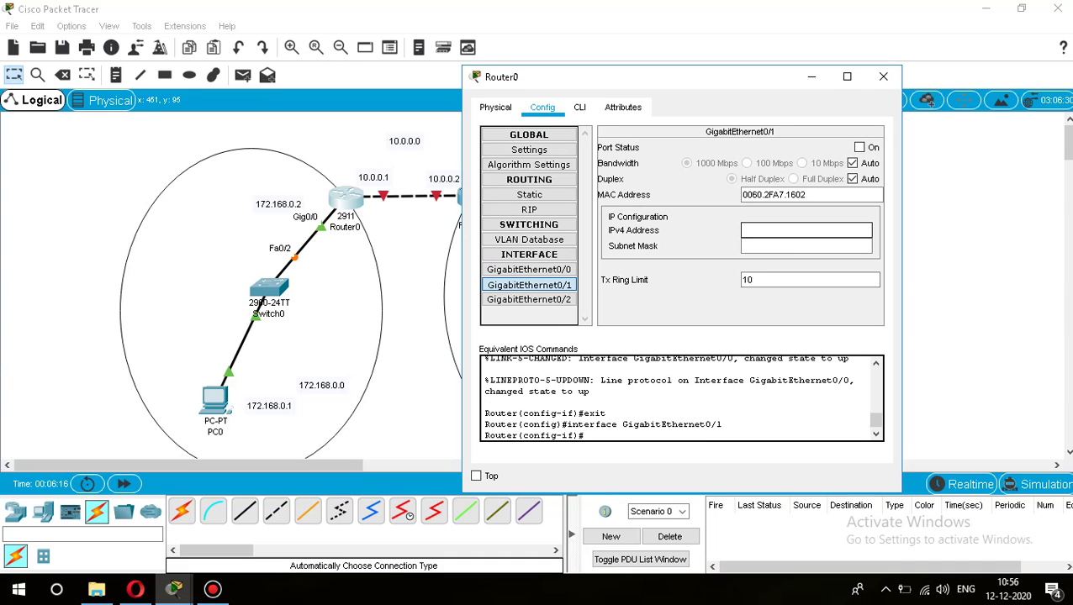
pyautogui.write('1')
pyautogui.write('0.0.0.1')
pyautogui.press('Tab')
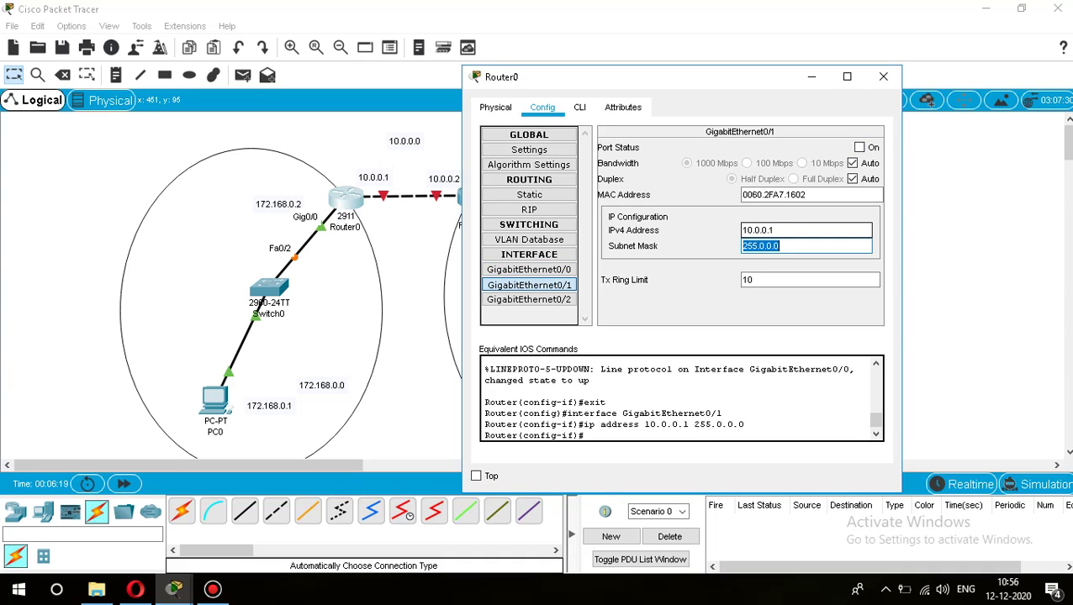
pyautogui.click(858, 147)
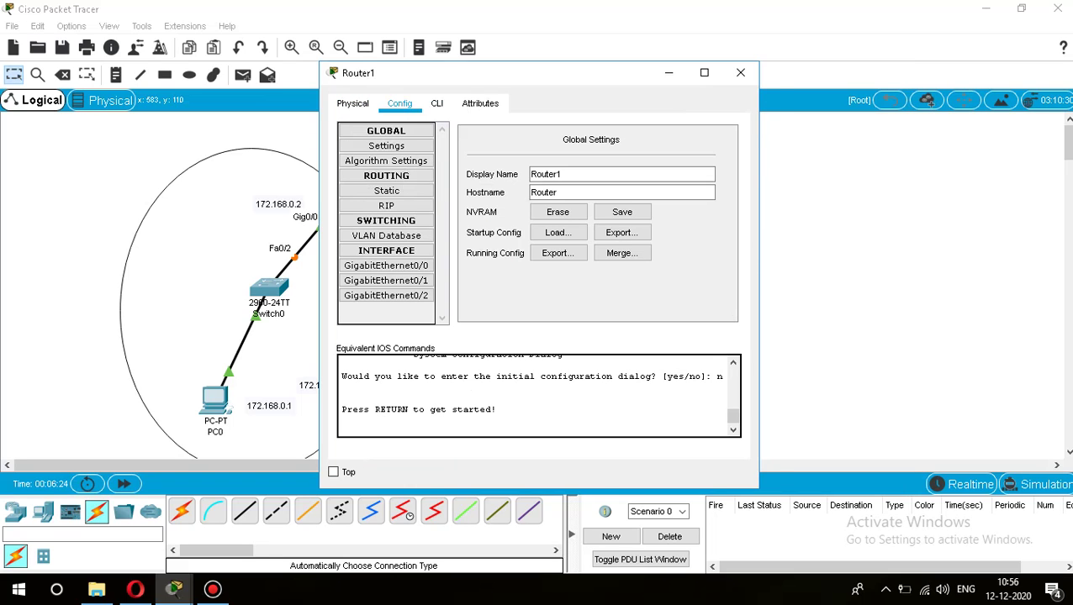
pyautogui.moveTo(491, 82); pyautogui.dragTo(496, 84)
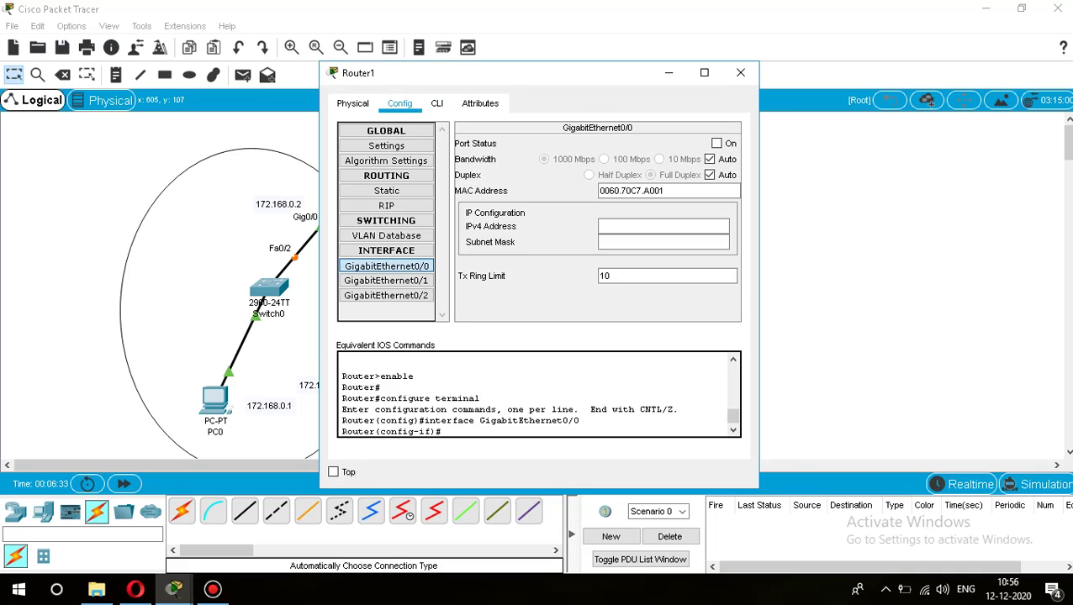
# Step: Assign 10.0.0.2 with mask 255.0.0.0 to Router1's GigabitEthernet0/0 and switch the port on
pyautogui.moveTo(505, 72); pyautogui.dragTo(893, 111)
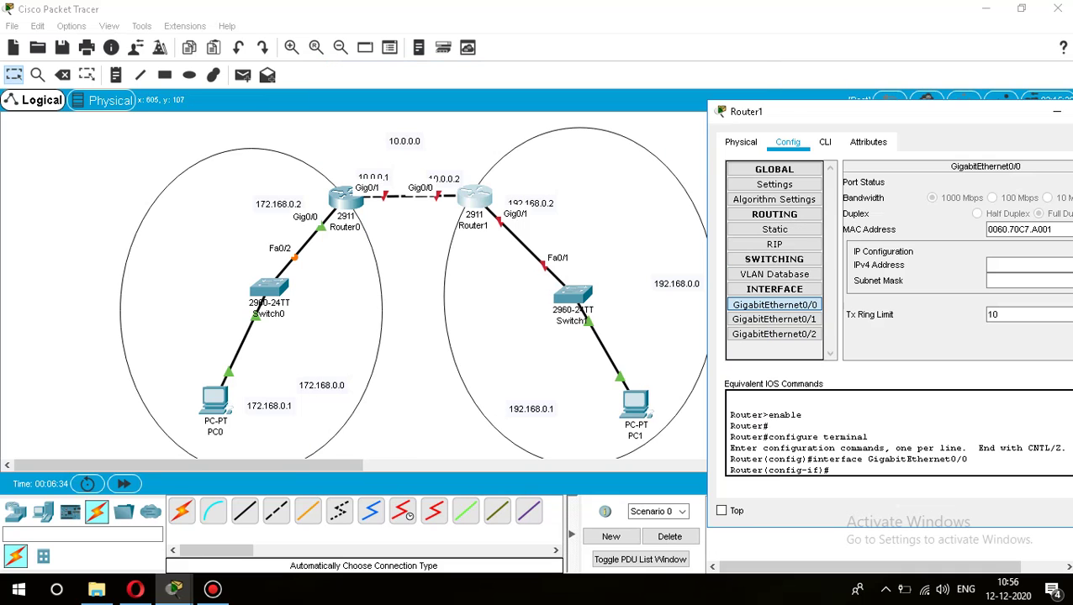
pyautogui.click(1028, 265)
pyautogui.click(992, 265)
pyautogui.write('10.0.0.2')
pyautogui.press('Tab')
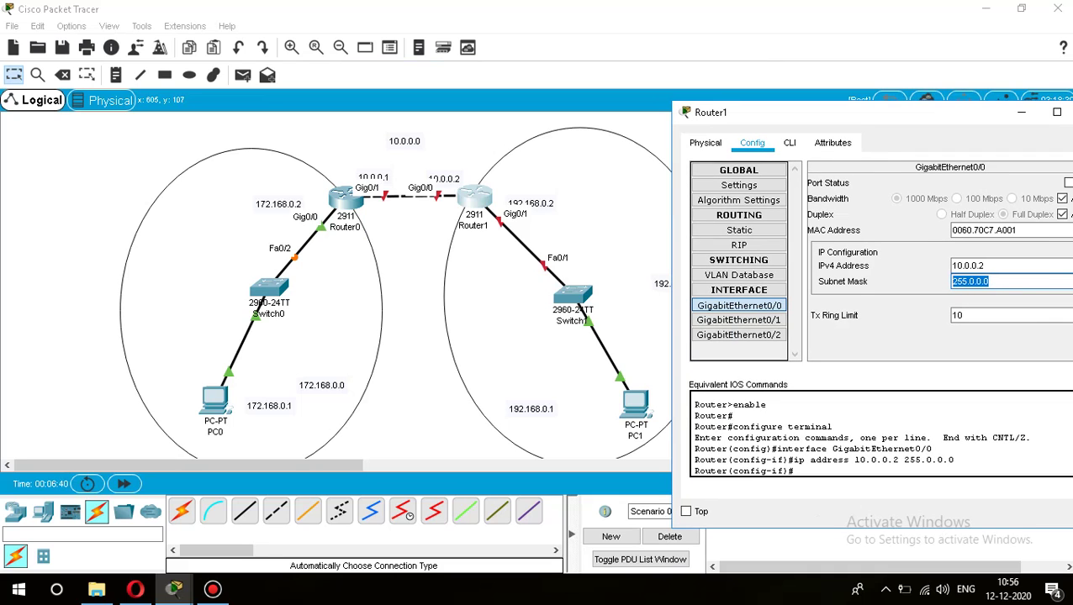
# Step: Assign 192.168.0.2 with mask 255.255.255.0 to Router1's GigabitEthernet0/1 and switch the port on
pyautogui.click(474, 198)
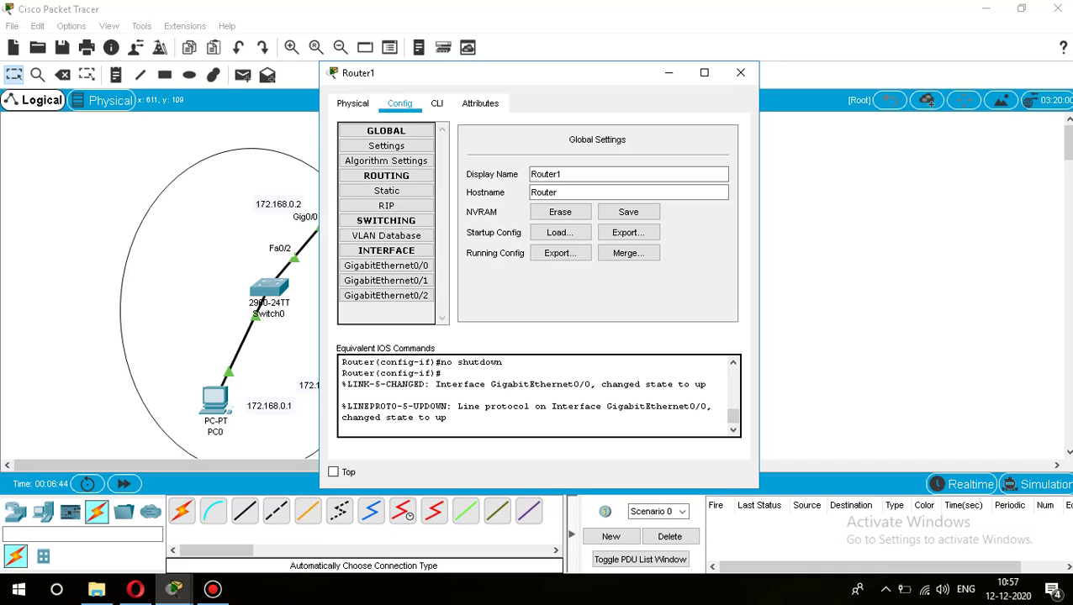
pyautogui.click(386, 281)
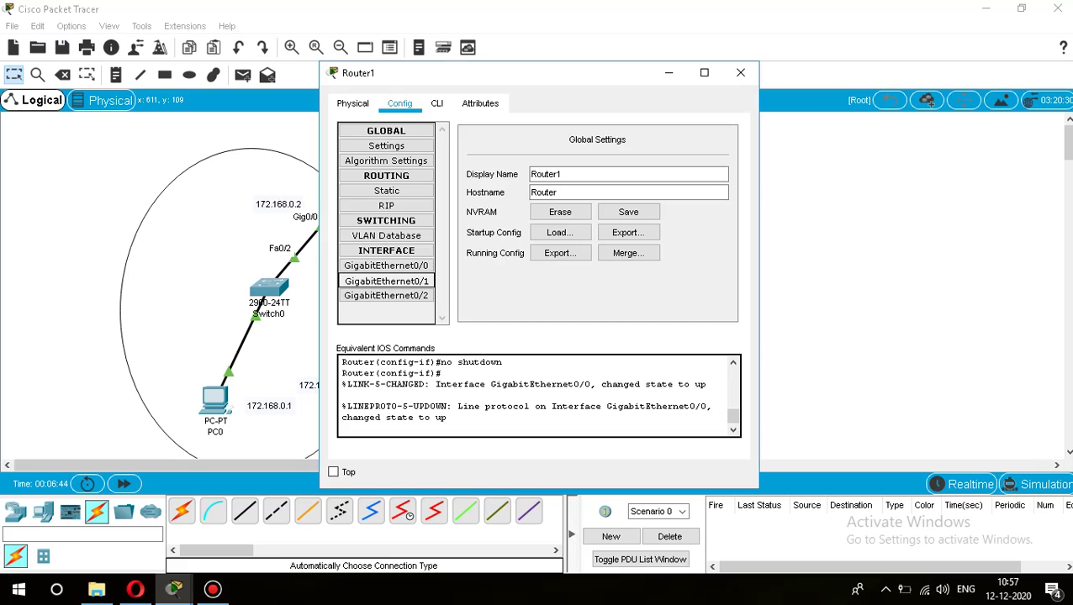
pyautogui.click(386, 281)
pyautogui.moveTo(505, 72); pyautogui.dragTo(267, 44)
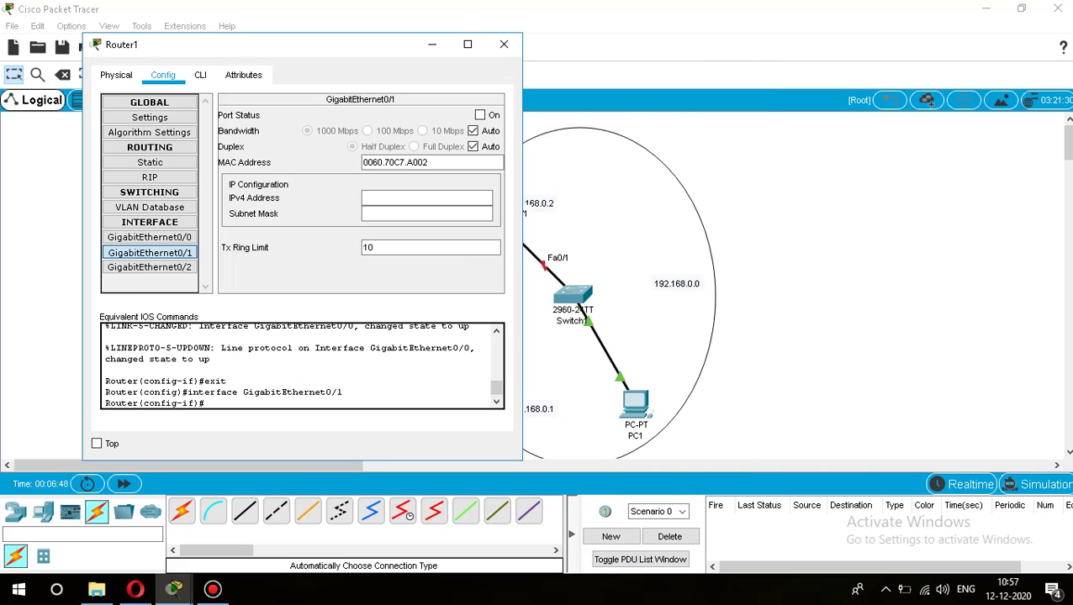
pyautogui.click(426, 198)
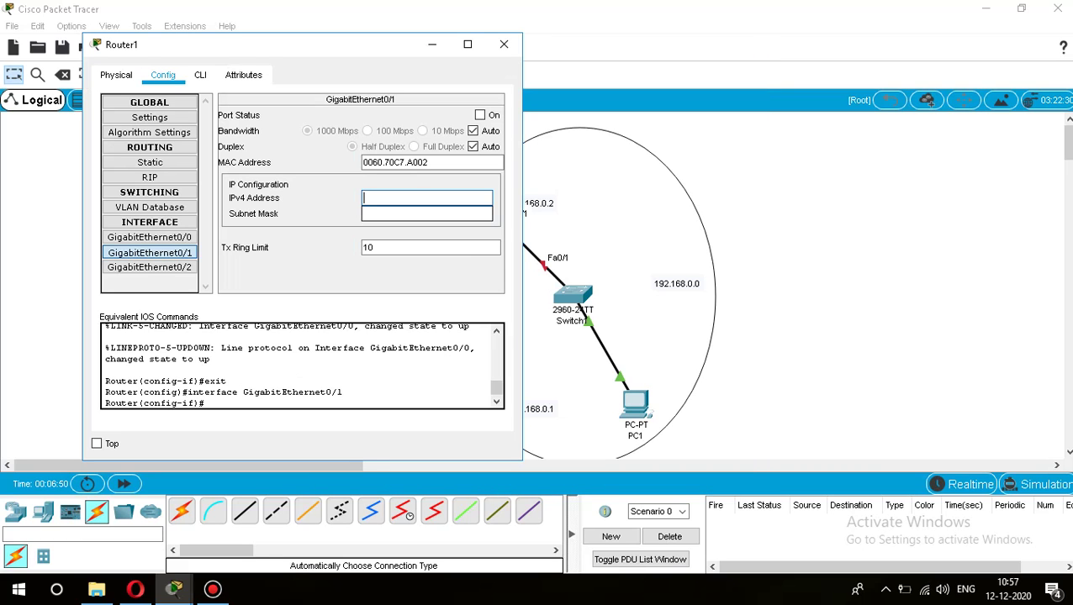
pyautogui.write('192.168.0.2')
pyautogui.press('Tab')
pyautogui.press('Return')
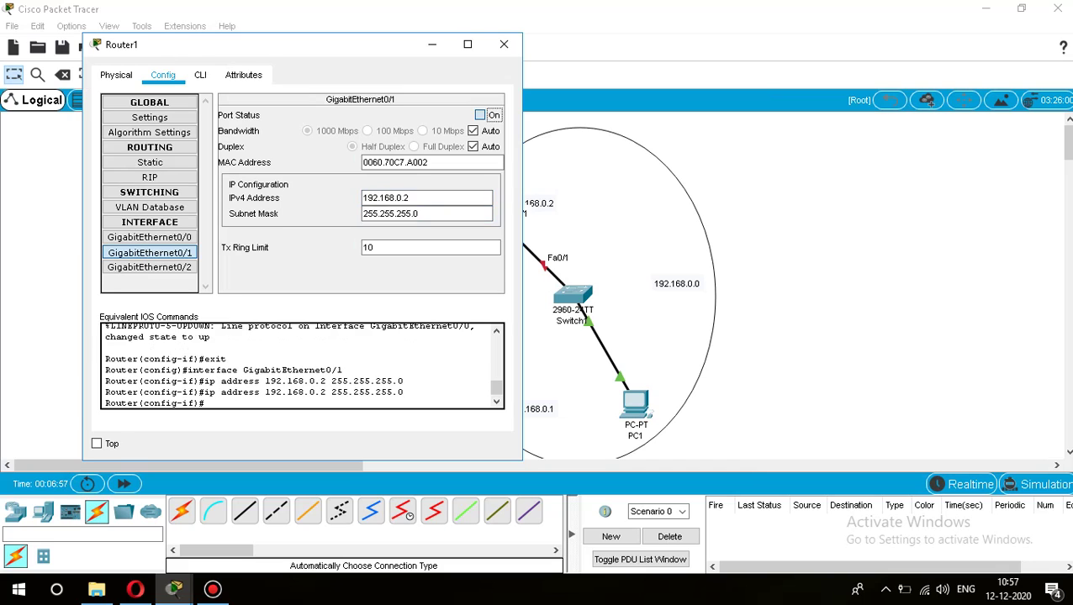
pyautogui.click(480, 114)
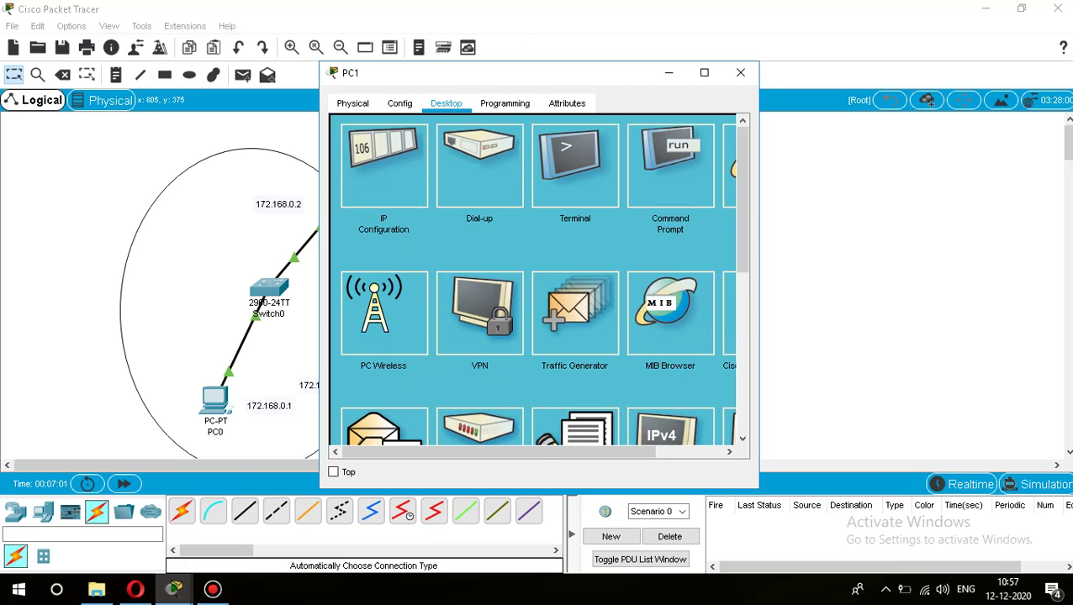
# Step: Give PC1 the static IPv4 address 192.168.0.1 with subnet mask 255.255.255.0 and a default gateway on the 192.168.0.0 network
pyautogui.click(398, 180)
pyautogui.click(586, 213)
pyautogui.write('1')
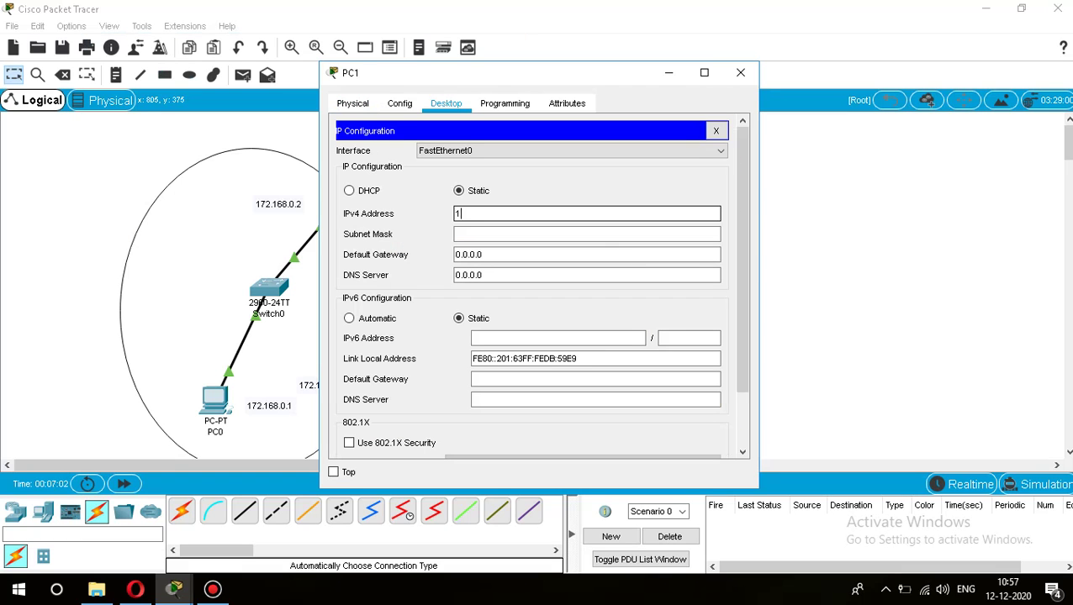
pyautogui.write('92.168.0.1')
pyautogui.press('Tab')
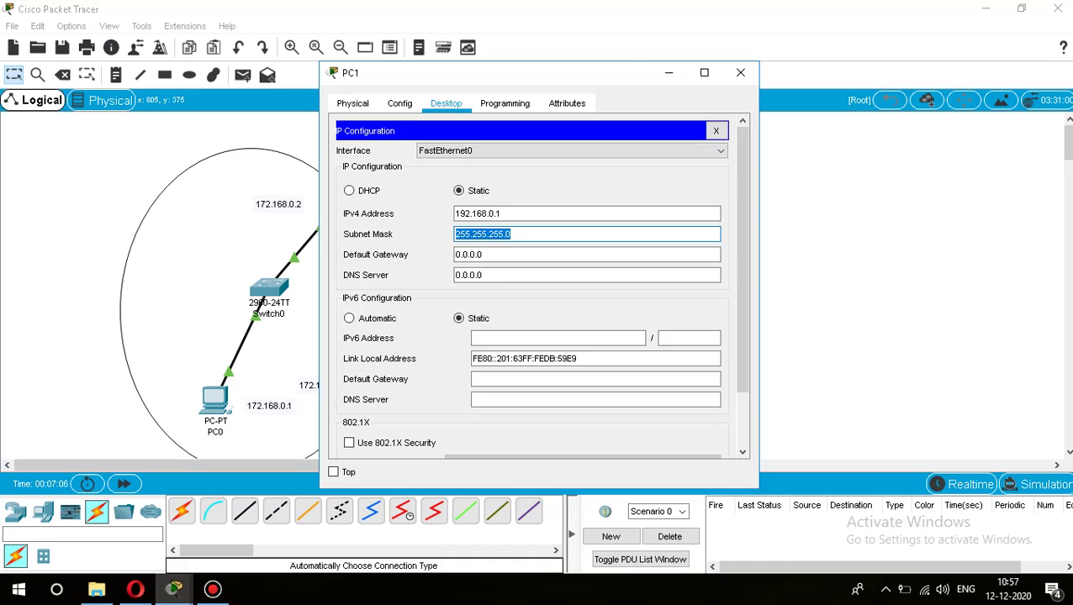
pyautogui.moveTo(629, 62); pyautogui.dragTo(320, 76)
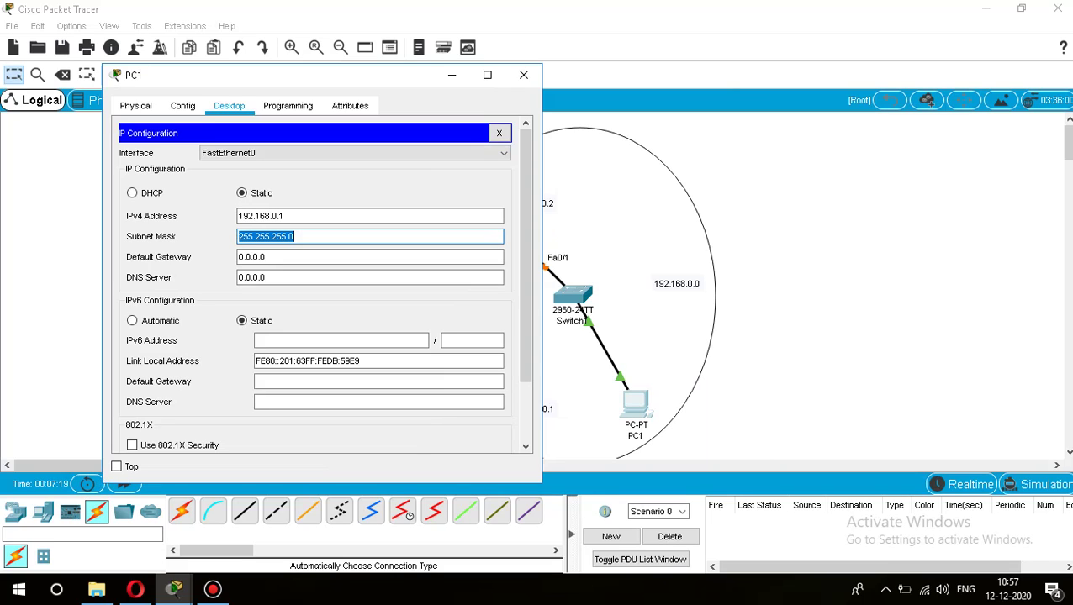
pyautogui.press('Tab')
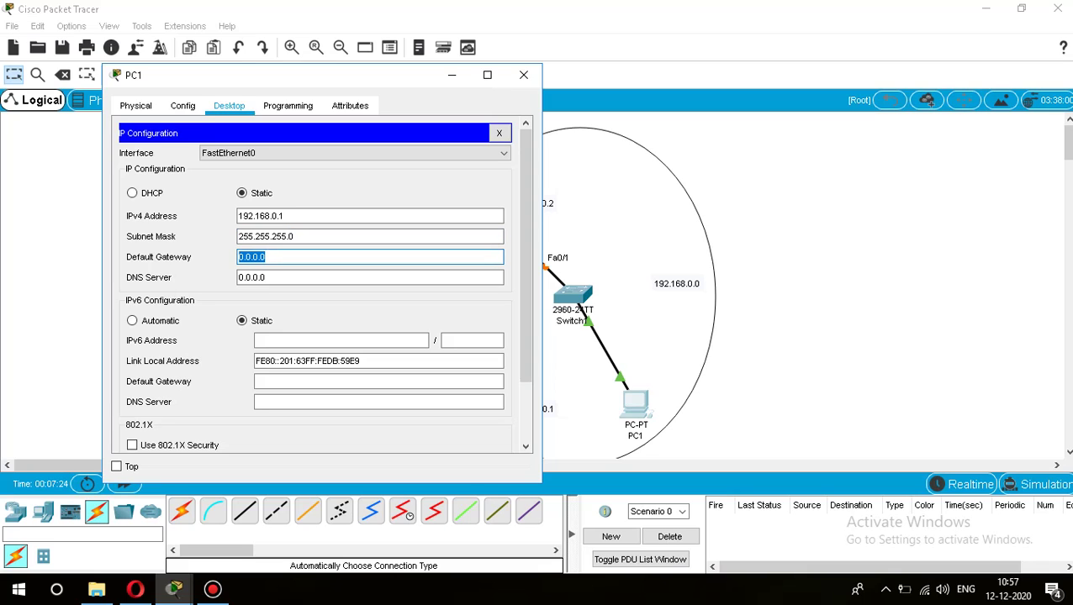
pyautogui.write('192.168.0.')
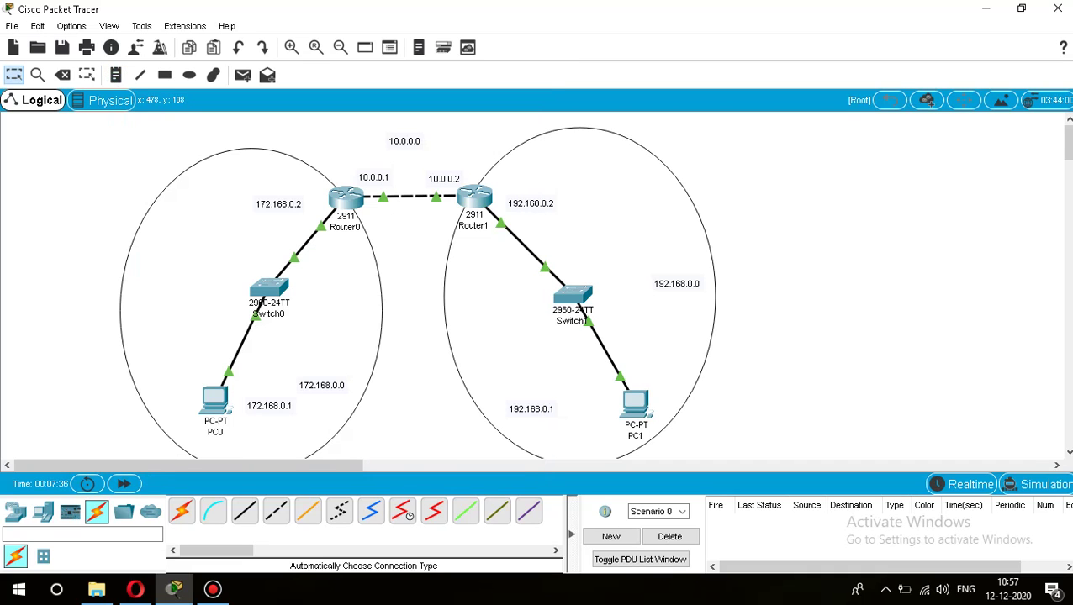
pyautogui.click(242, 74)
pyautogui.moveTo(360, 196)
pyautogui.click(346, 198)
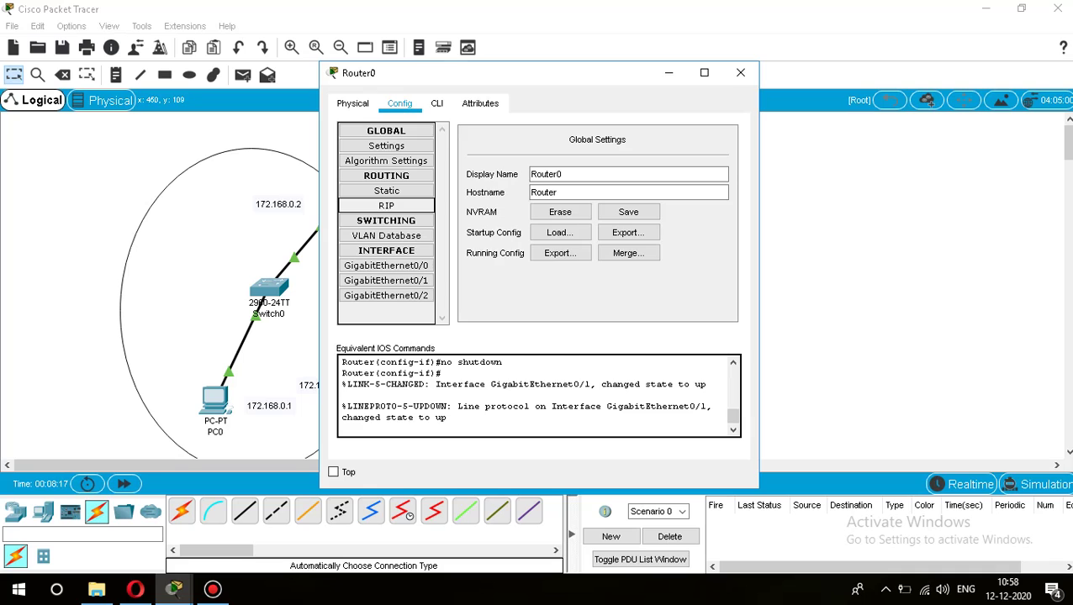
pyautogui.click(386, 206)
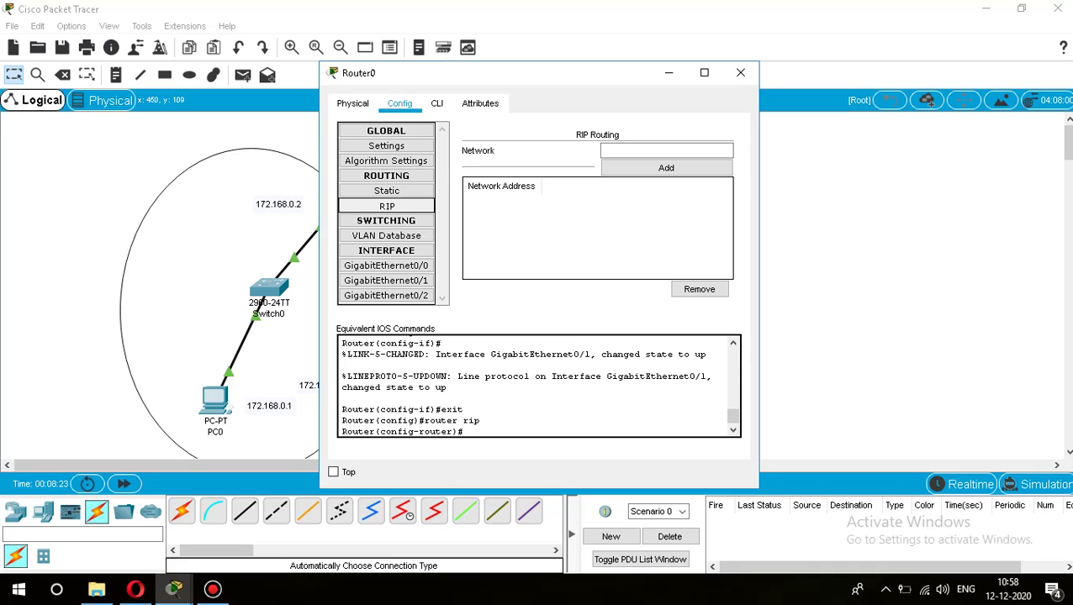
pyautogui.moveTo(605, 73); pyautogui.dragTo(841, 91)
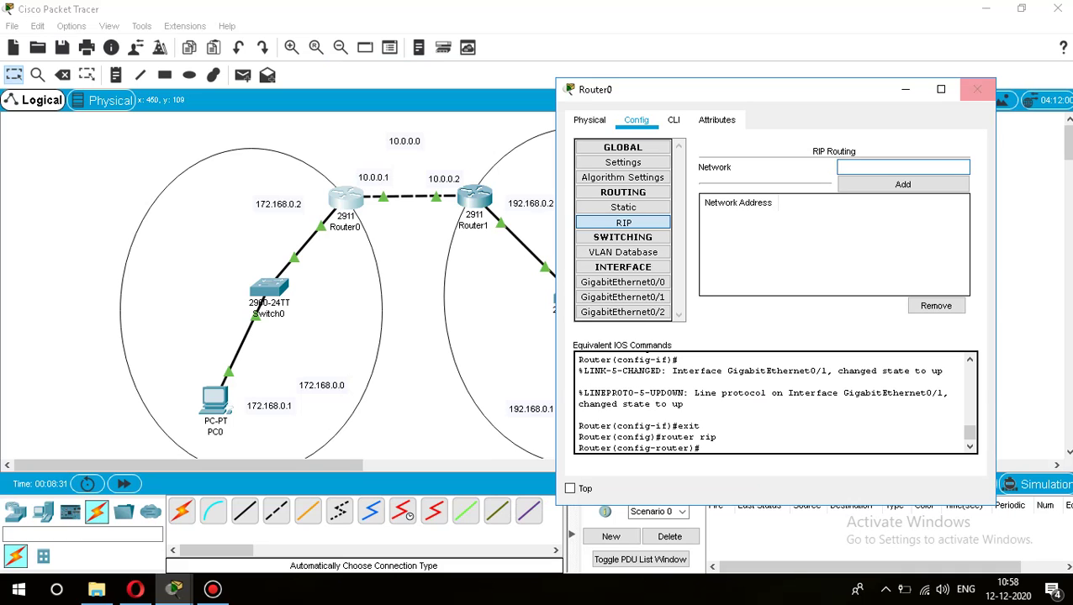
pyautogui.click(977, 90)
# Step: Add the network 172.168.0.0 to Router0's RIP routing configuration
pyautogui.click(351, 199)
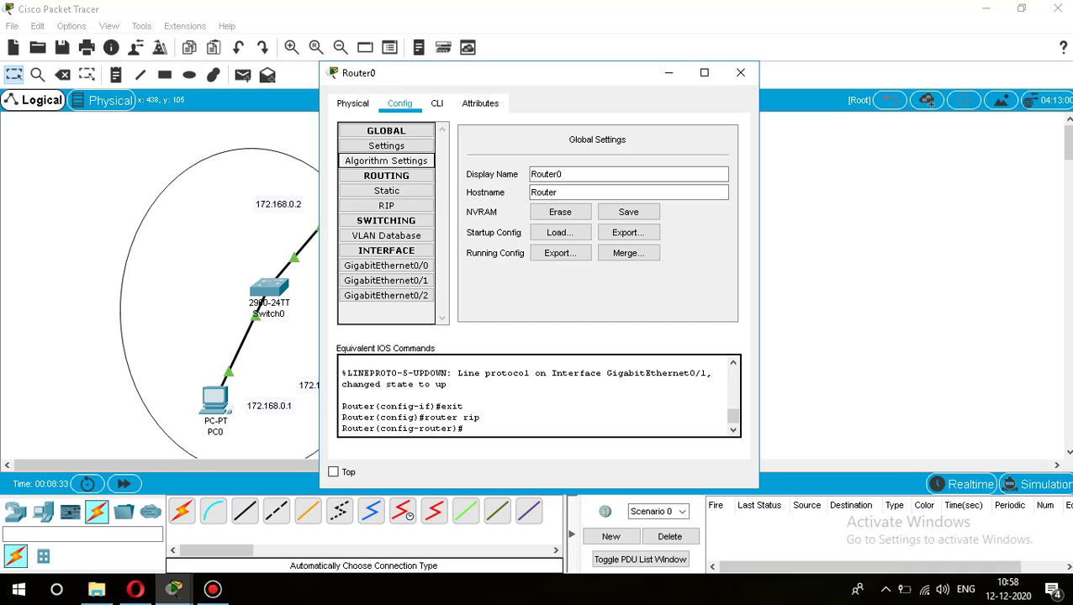
pyautogui.moveTo(536, 76); pyautogui.dragTo(817, 74)
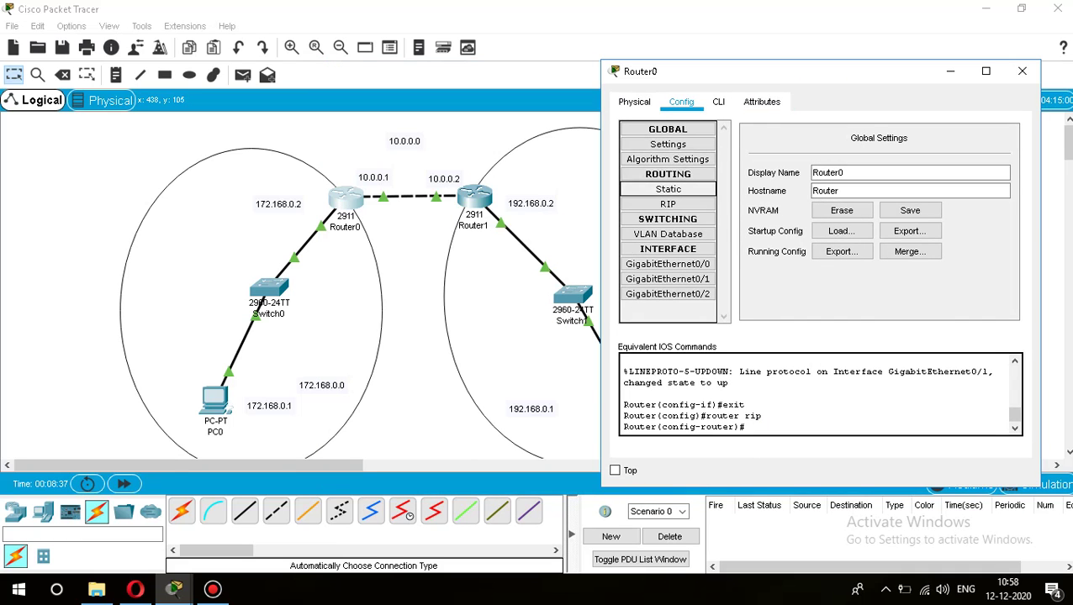
pyautogui.click(667, 204)
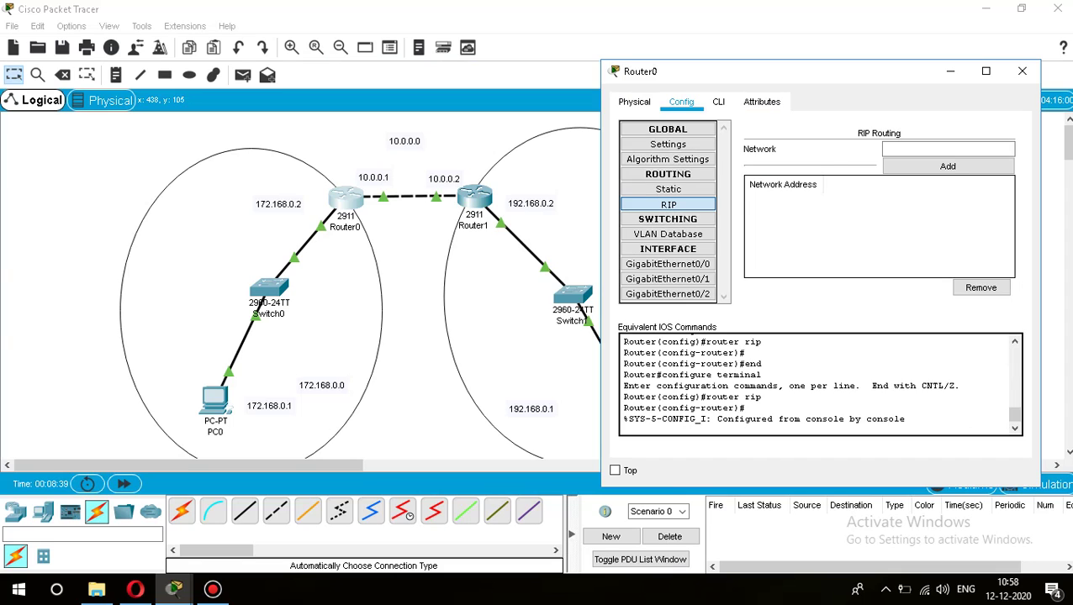
pyautogui.click(947, 149)
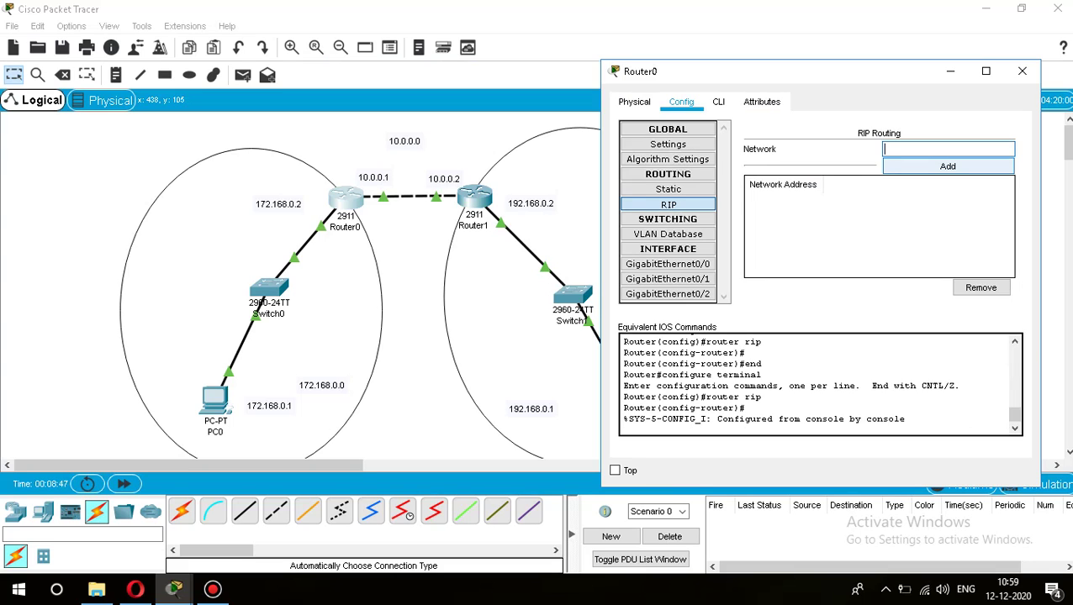
pyautogui.write('172.168.0.0')
pyautogui.click(948, 165)
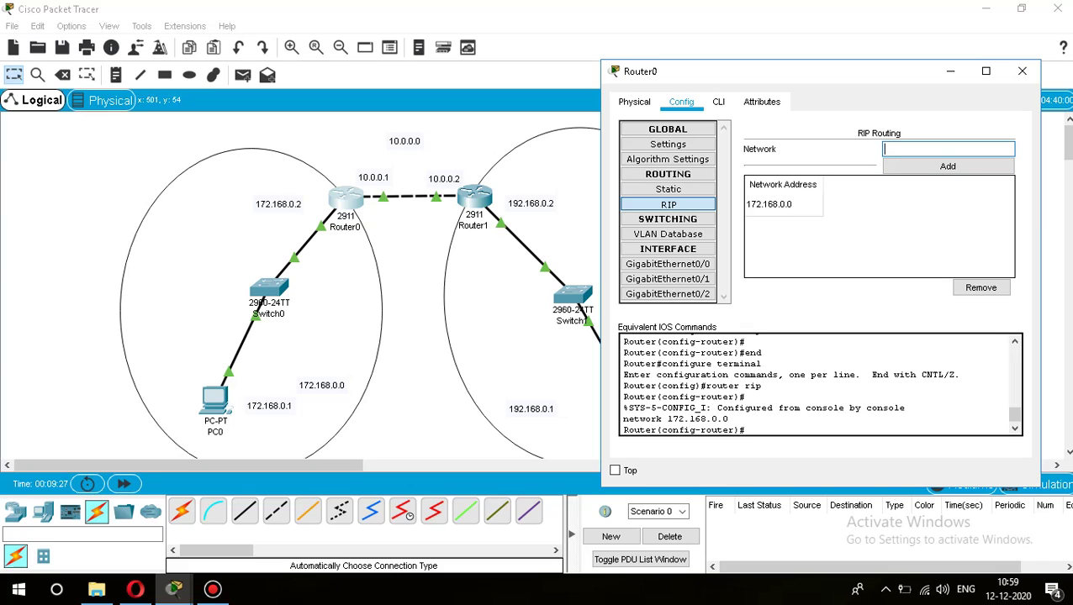
# Step: Add the 10.0.0.0 network to Router0's RIP routing and close the router's configuration window
pyautogui.write('10.0.0.0')
pyautogui.press('Tab')
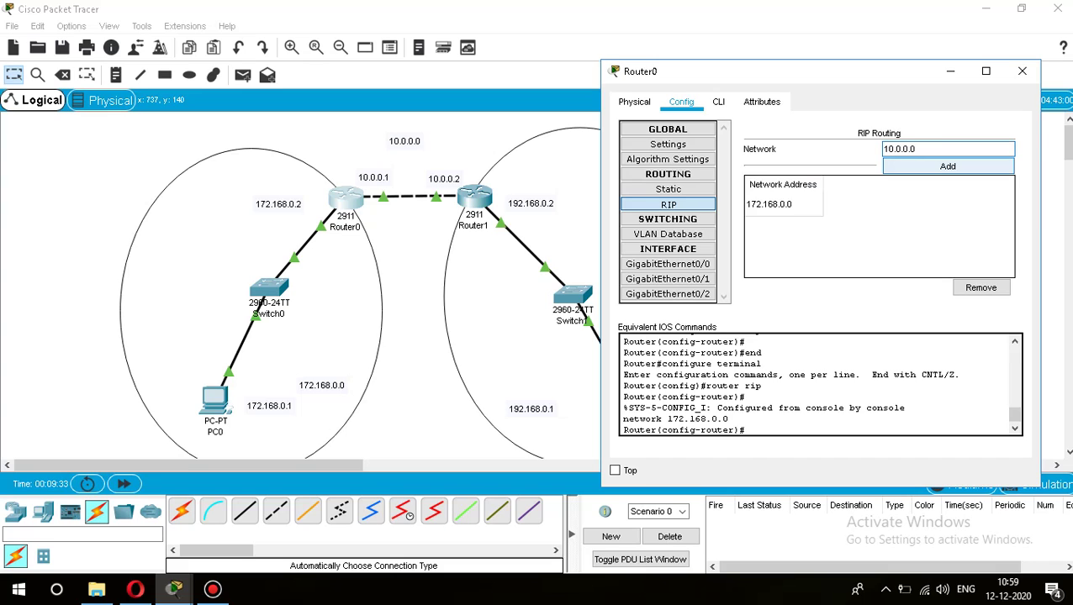
pyautogui.press('Return')
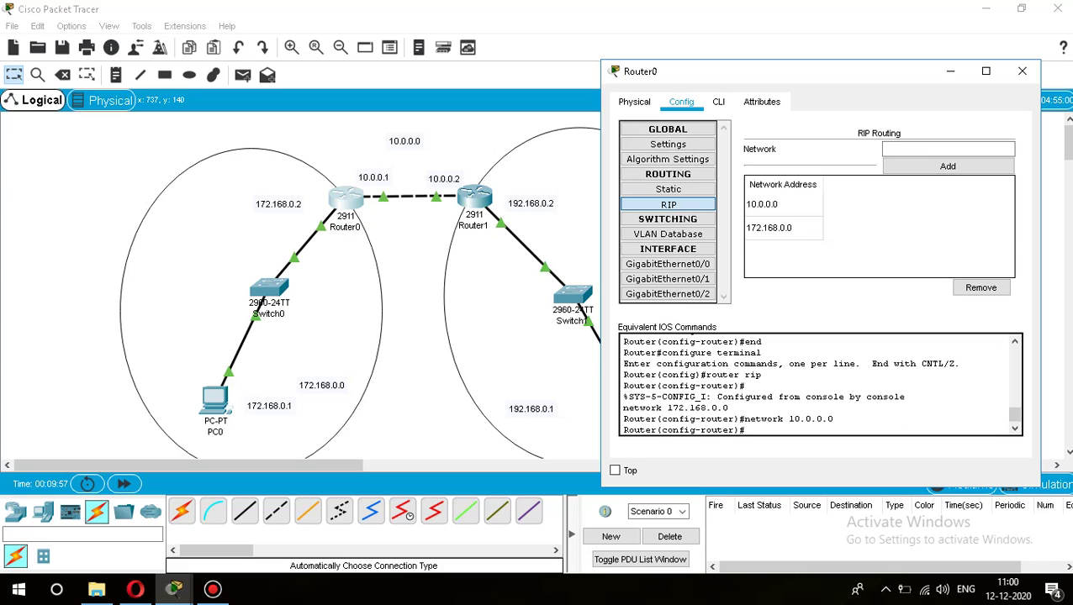
pyautogui.click(1022, 71)
# Step: On Router1's command line, exit interface configuration and enter RIP configuration mode with "router rip"
pyautogui.click(474, 196)
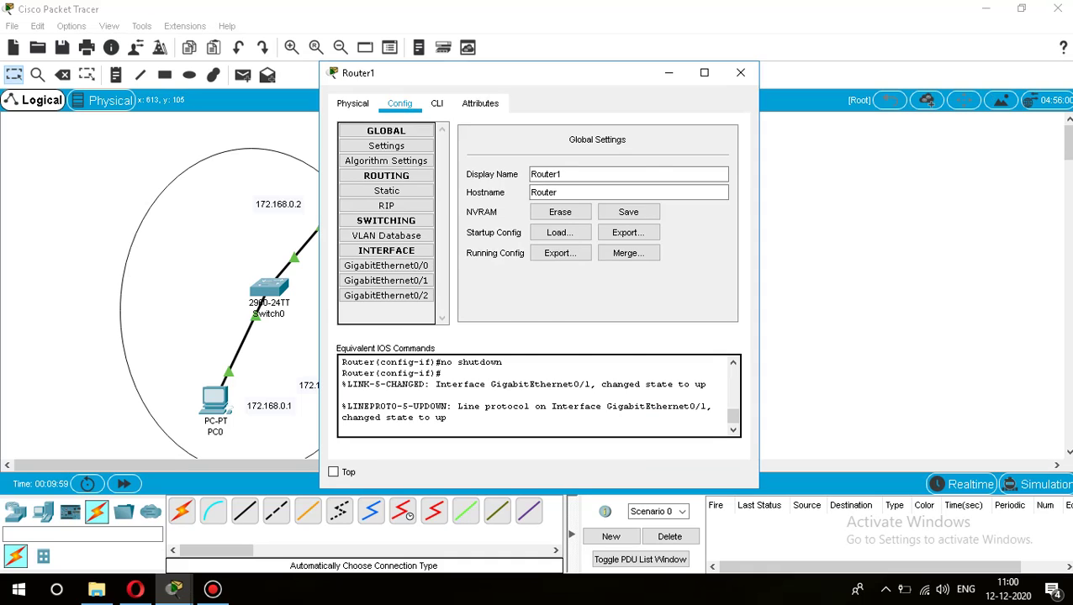
pyautogui.click(437, 103)
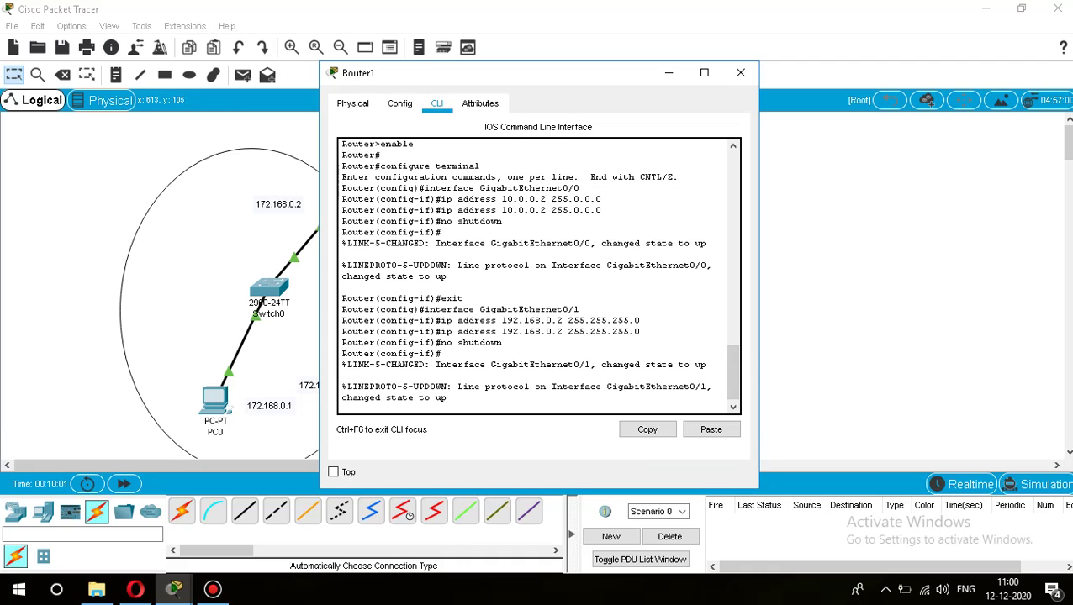
pyautogui.press('Return')
pyautogui.write('exit')
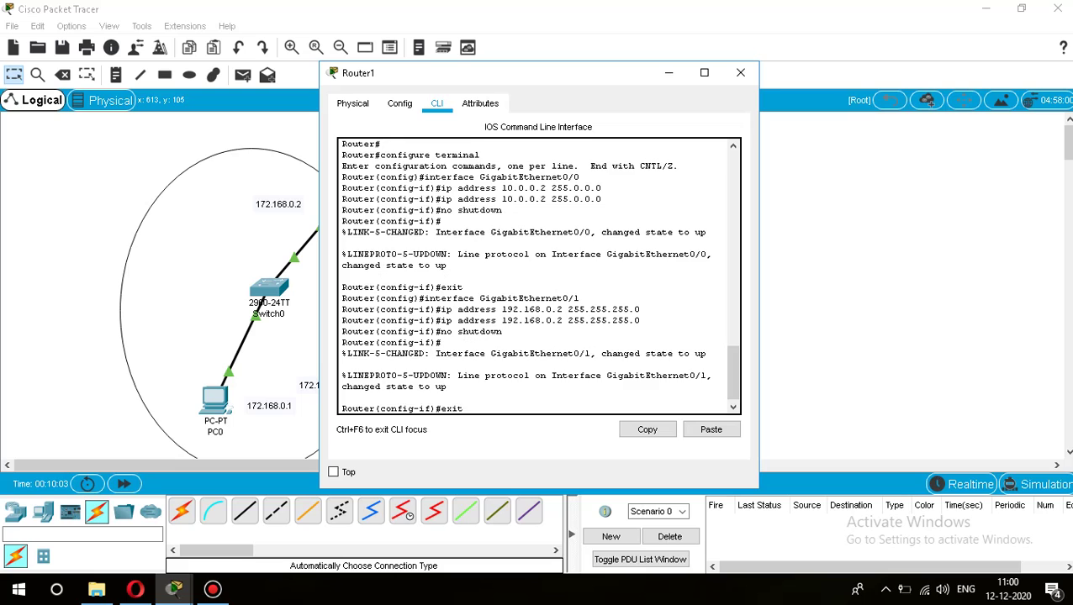
pyautogui.press('Return')
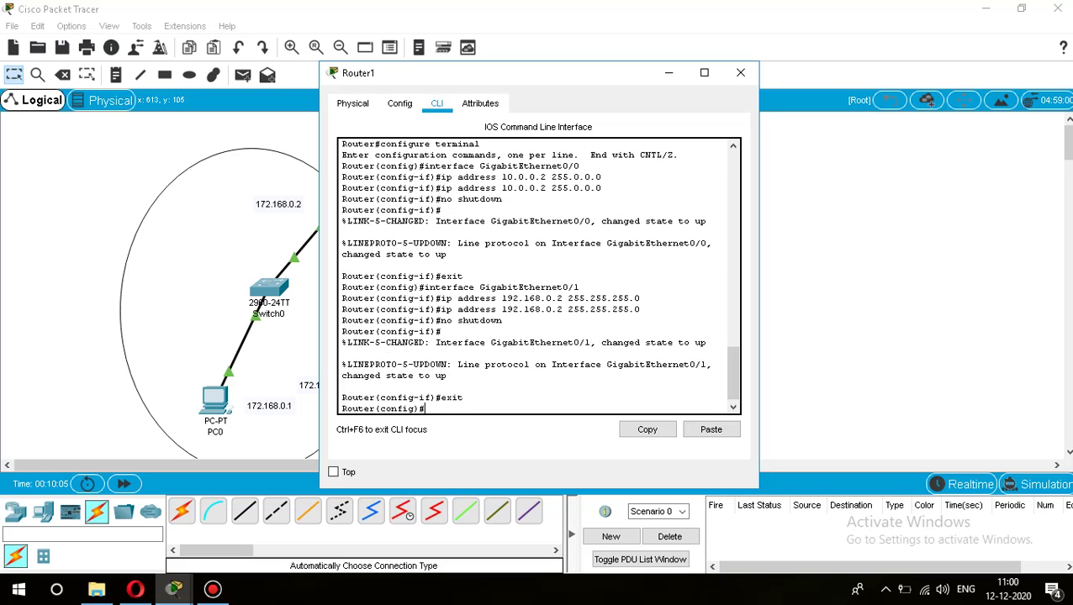
pyautogui.write('router rip')
pyautogui.press('Return')
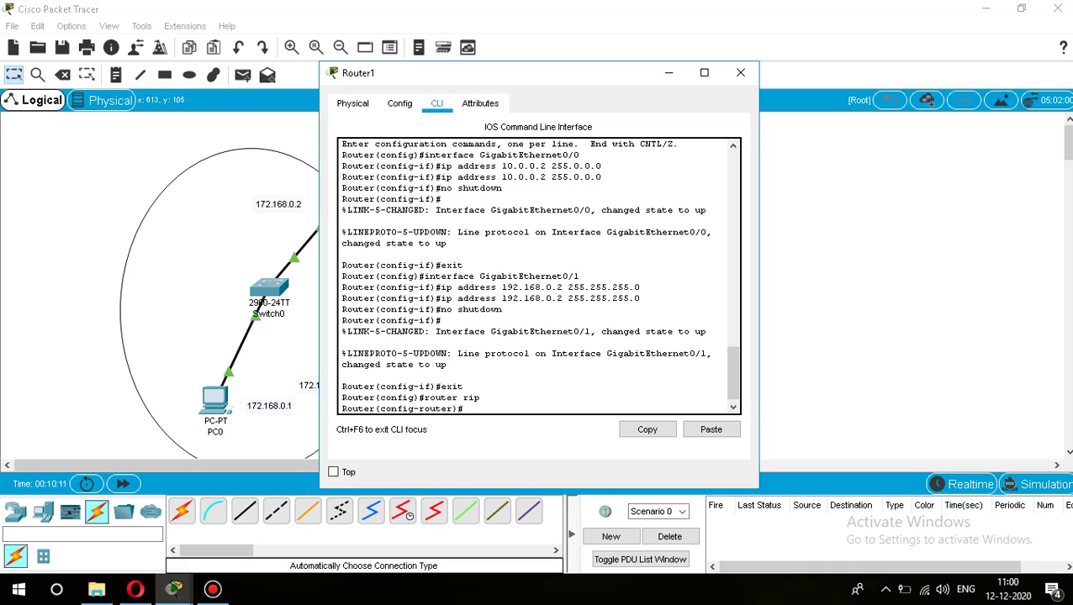
# Step: Advertise network 192.168.0.0 in Router1's RIP process from the command line
pyautogui.write('network')
pyautogui.scroll(2, 538, 276)
pyautogui.moveTo(561, 73); pyautogui.dragTo(842, 80)
pyautogui.scroll(-2, 820, 281)
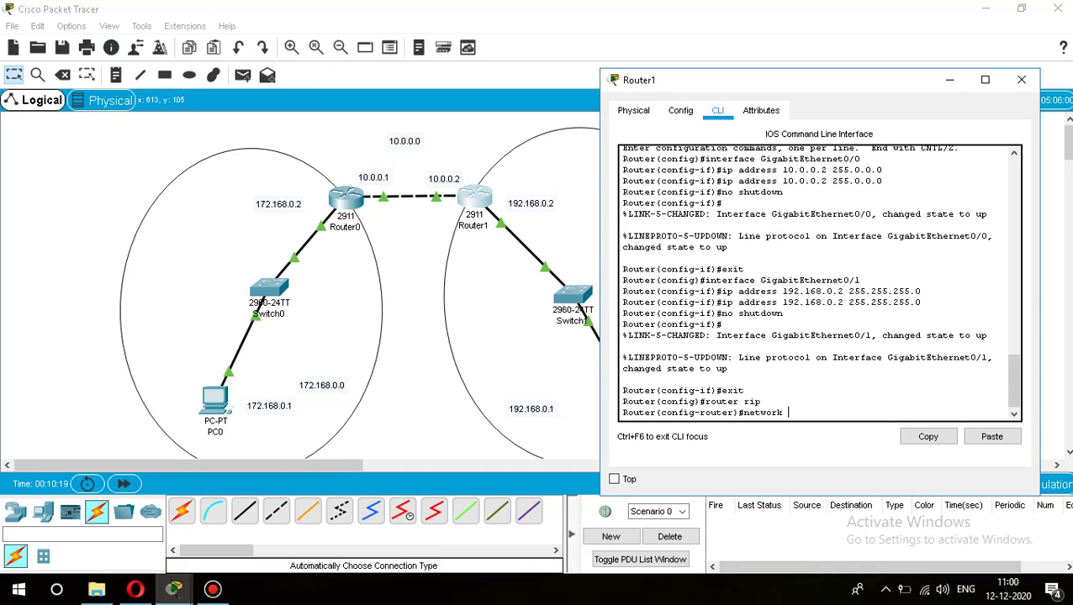
pyautogui.write('192.168.0.0')
pyautogui.press('Return')
# Step: Advertise network 10.0.0.0 in Router1's RIP process and exit configuration mode back to the privileged prompt
pyautogui.write('network')
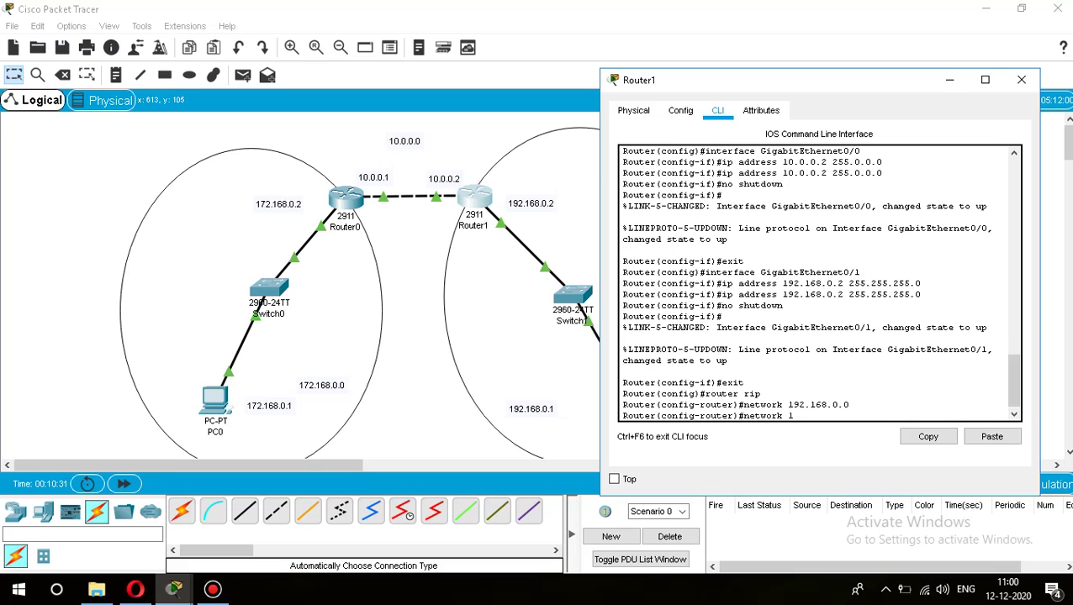
pyautogui.write(' 10.0.0.0')
pyautogui.press('Return')
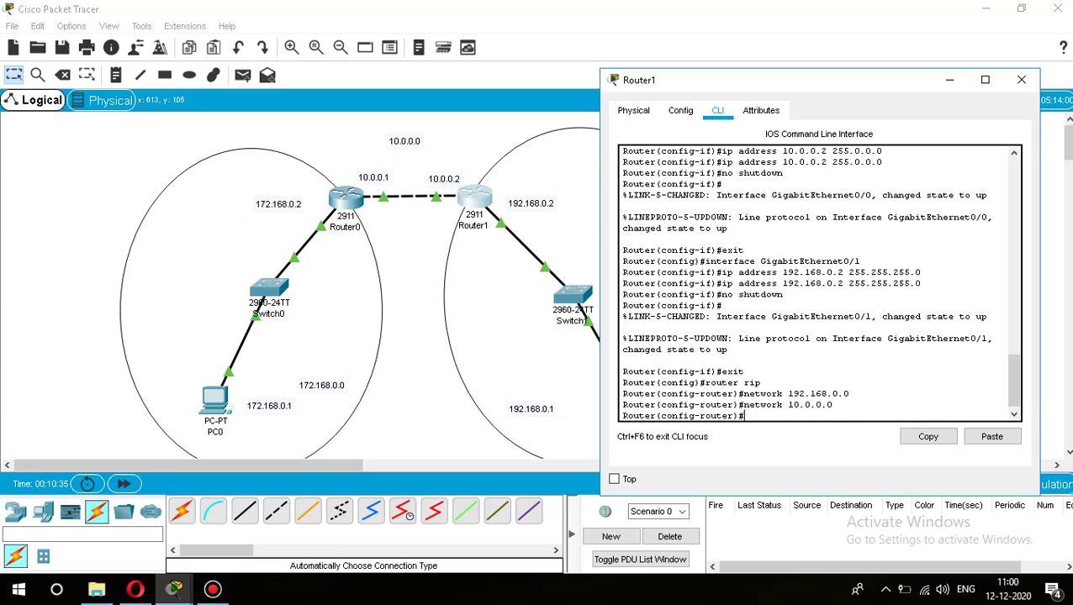
pyautogui.write('exit')
pyautogui.press('Return')
pyautogui.write('exi')
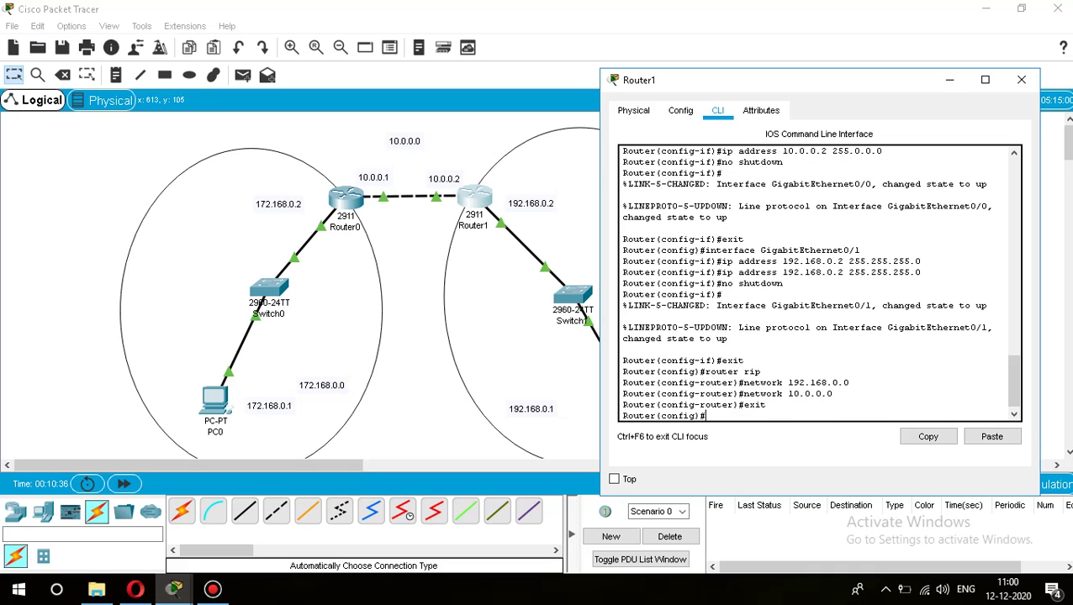
pyautogui.write('t')
pyautogui.press('Return')
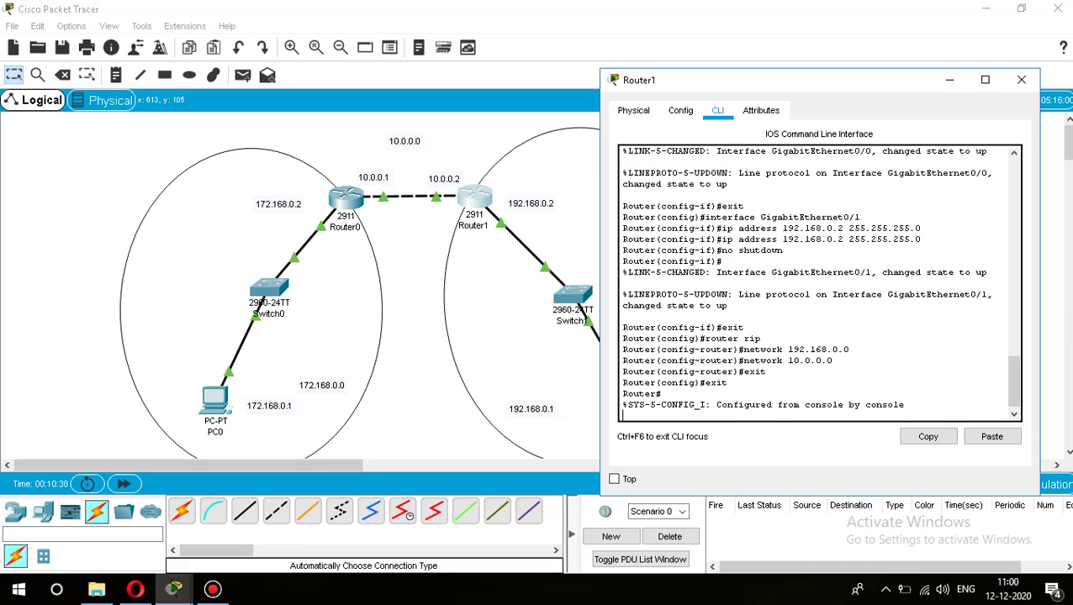
# Step: Check Router1's RIP network list and save its running configuration to NVRAM
pyautogui.click(681, 110)
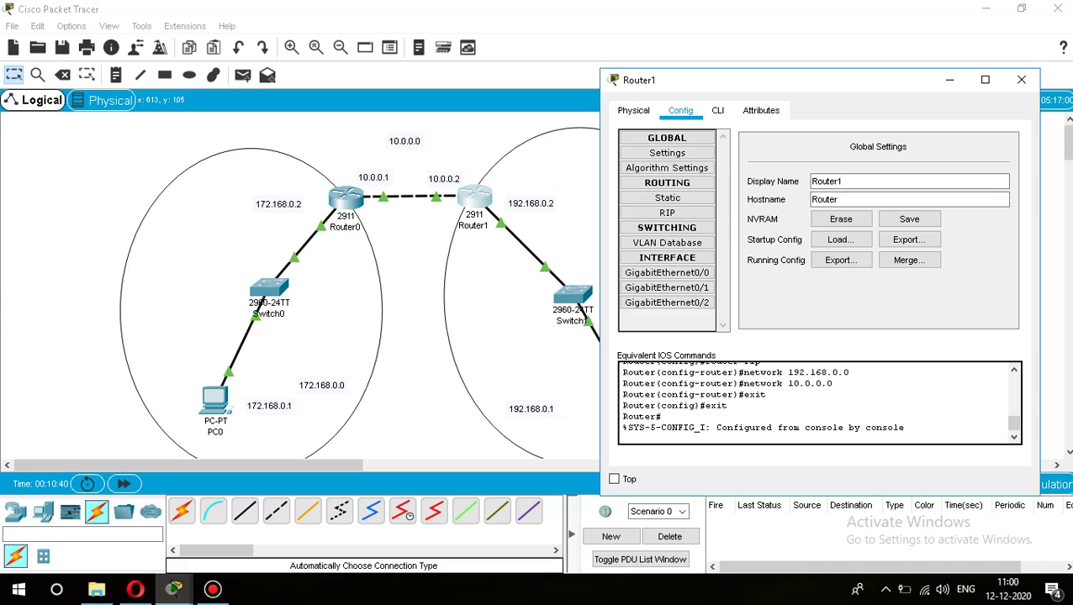
pyautogui.click(667, 213)
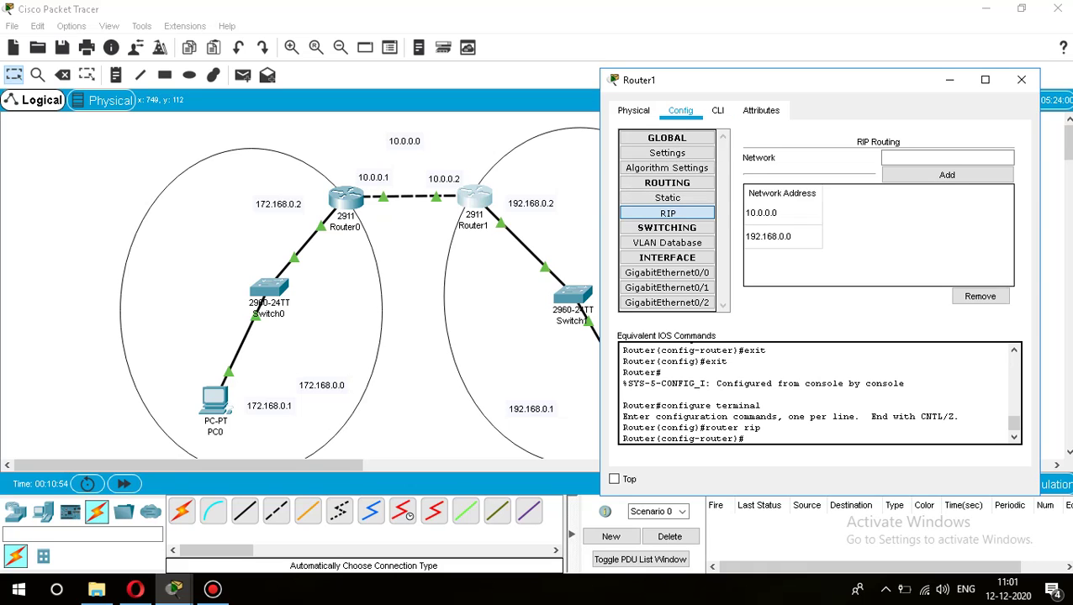
pyautogui.click(666, 153)
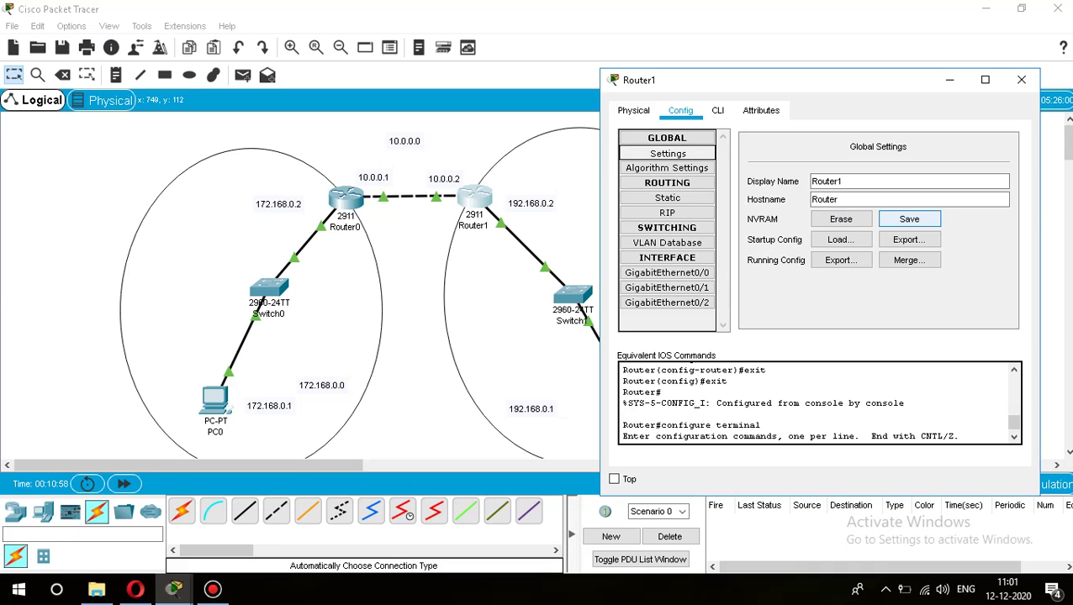
pyautogui.click(909, 218)
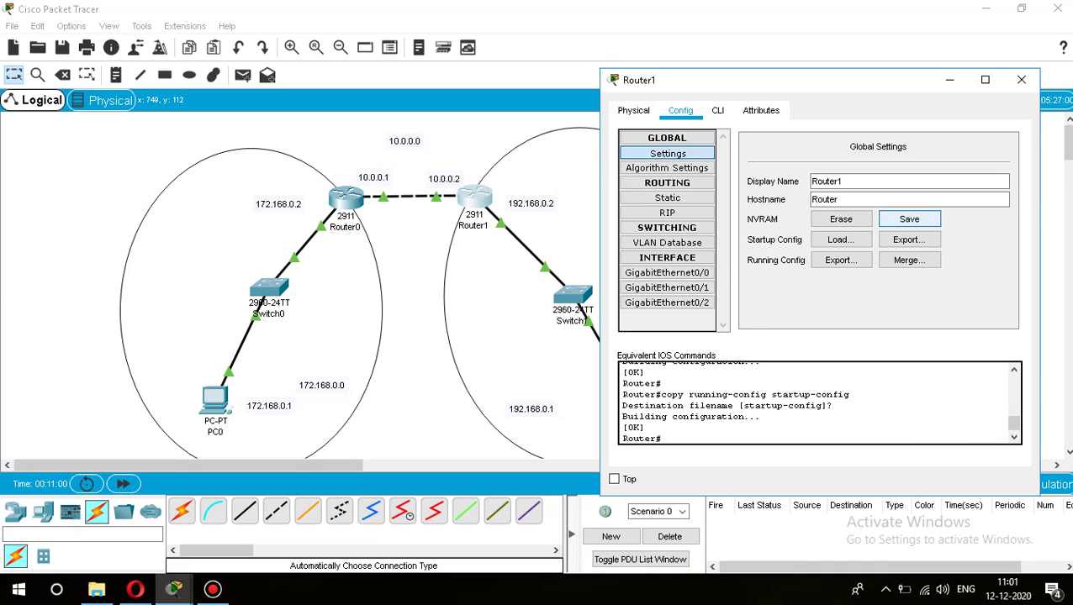
pyautogui.click(1022, 80)
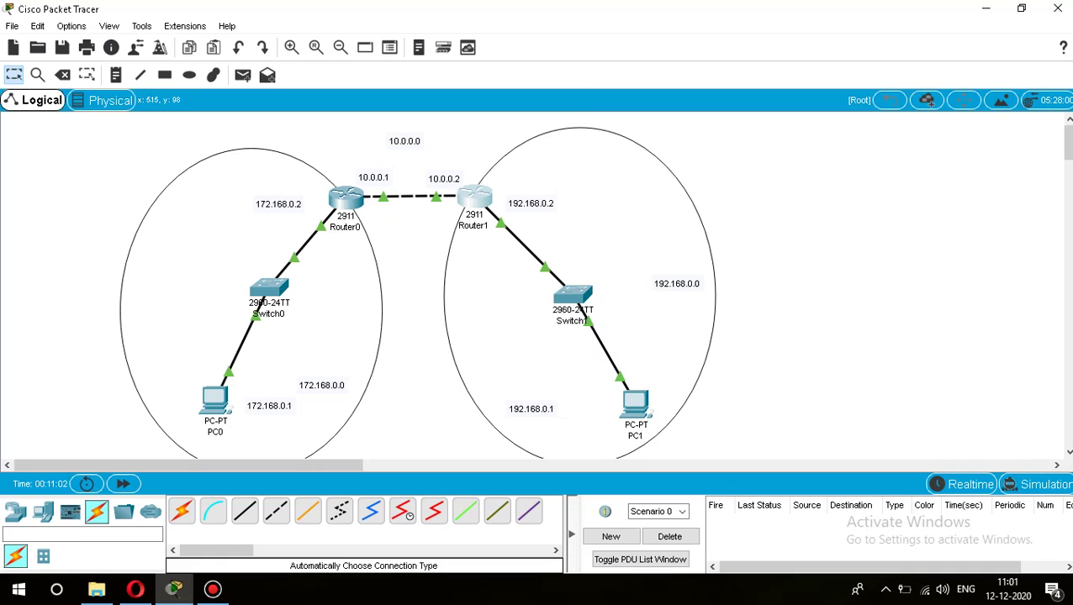
# Step: Save Router0's running configuration to NVRAM and close its configuration window
pyautogui.click(346, 198)
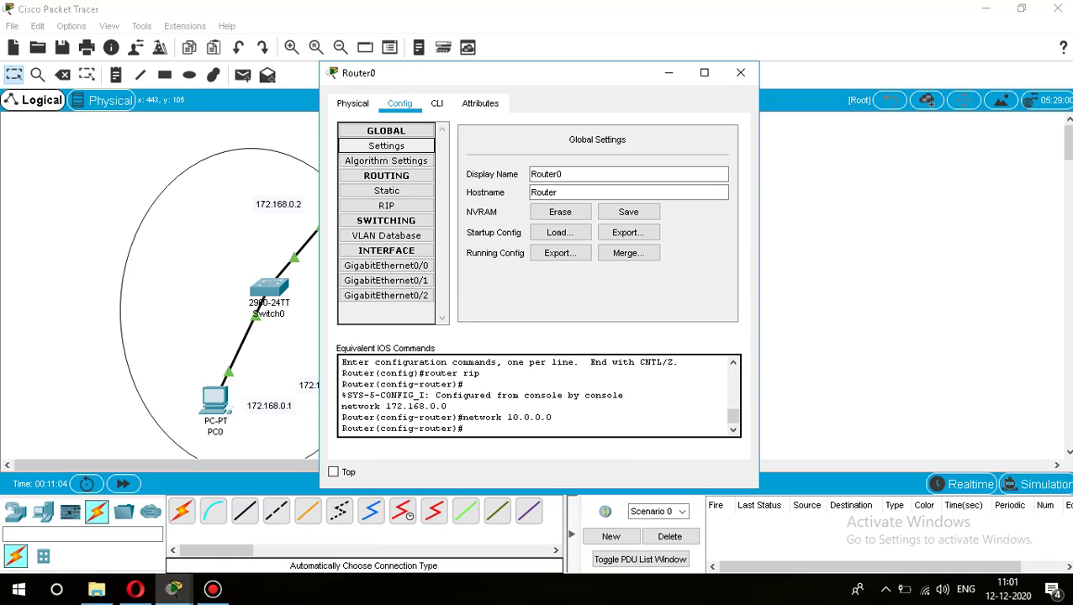
pyautogui.click(386, 145)
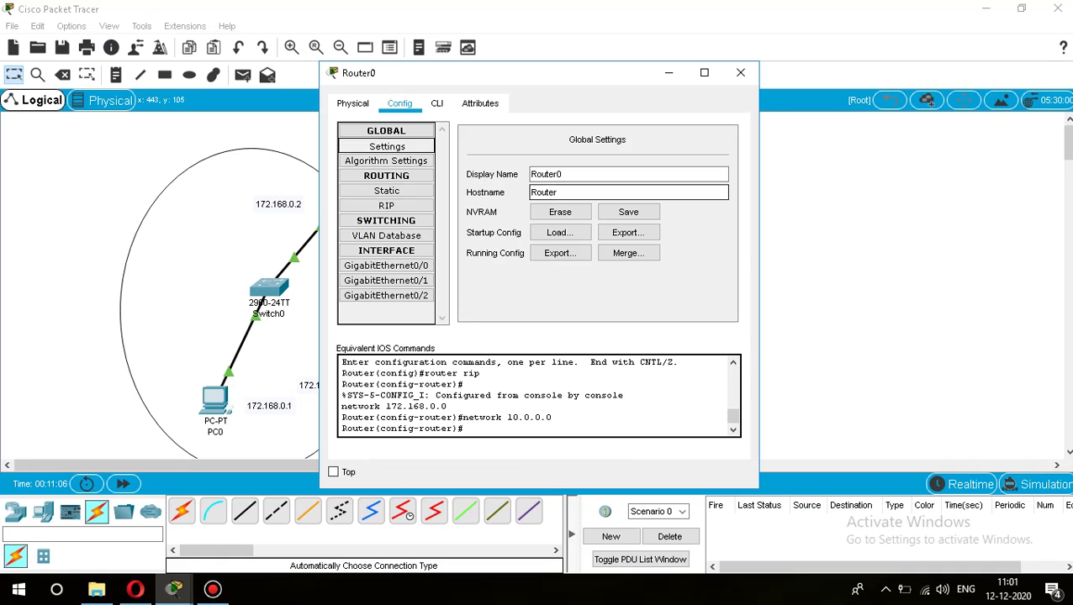
pyautogui.click(628, 211)
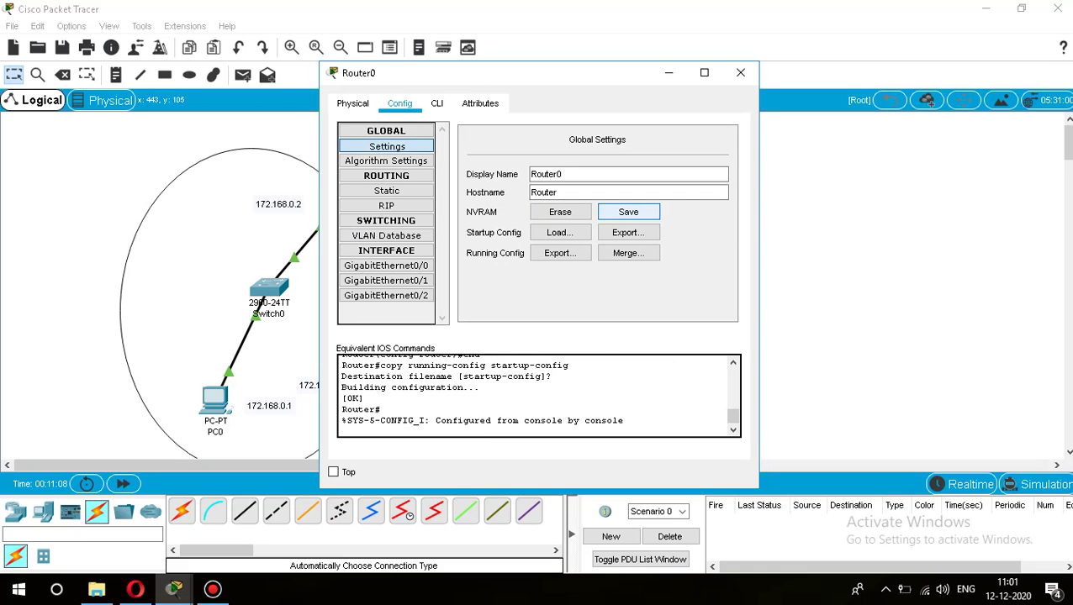
pyautogui.click(740, 73)
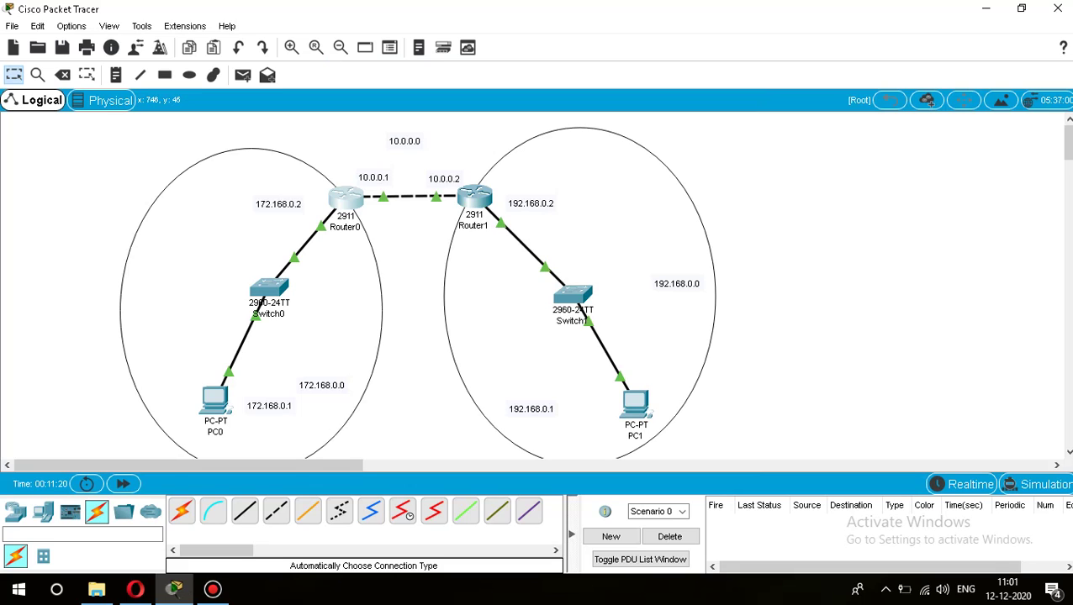
# Step: Switch to Simulation mode and limit the visible event filters to ICMP and RIP
pyautogui.moveTo(346, 200)
pyautogui.click(1041, 484)
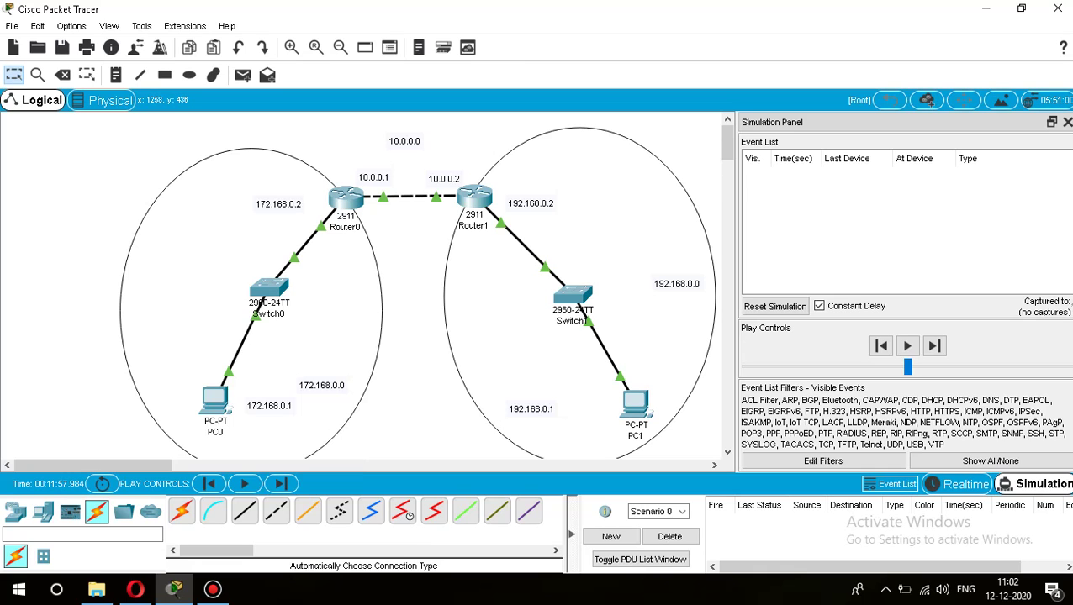
pyautogui.click(991, 461)
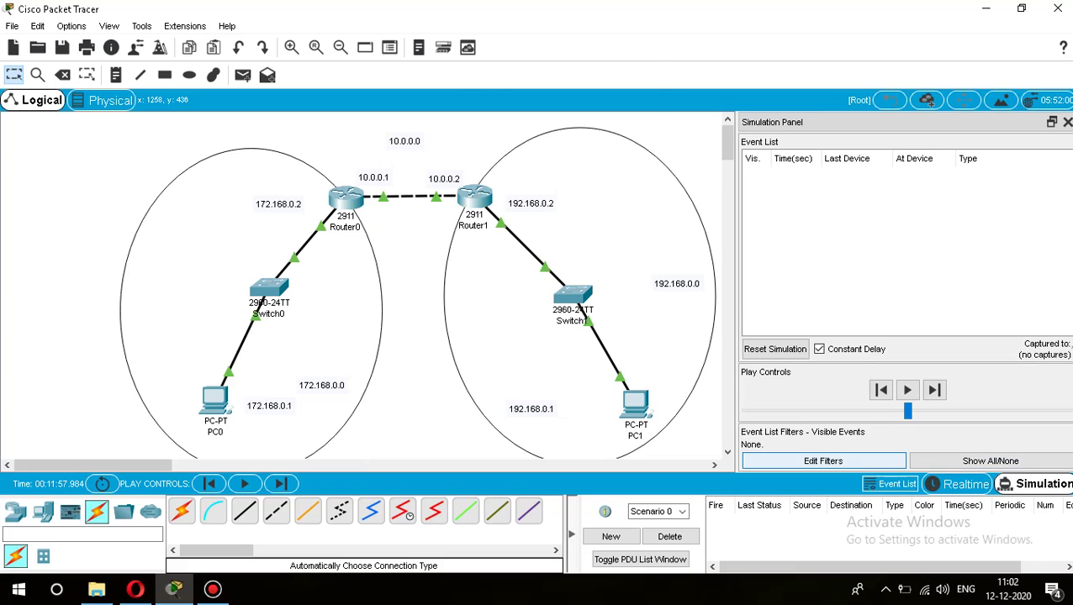
pyautogui.click(822, 461)
pyautogui.click(422, 148)
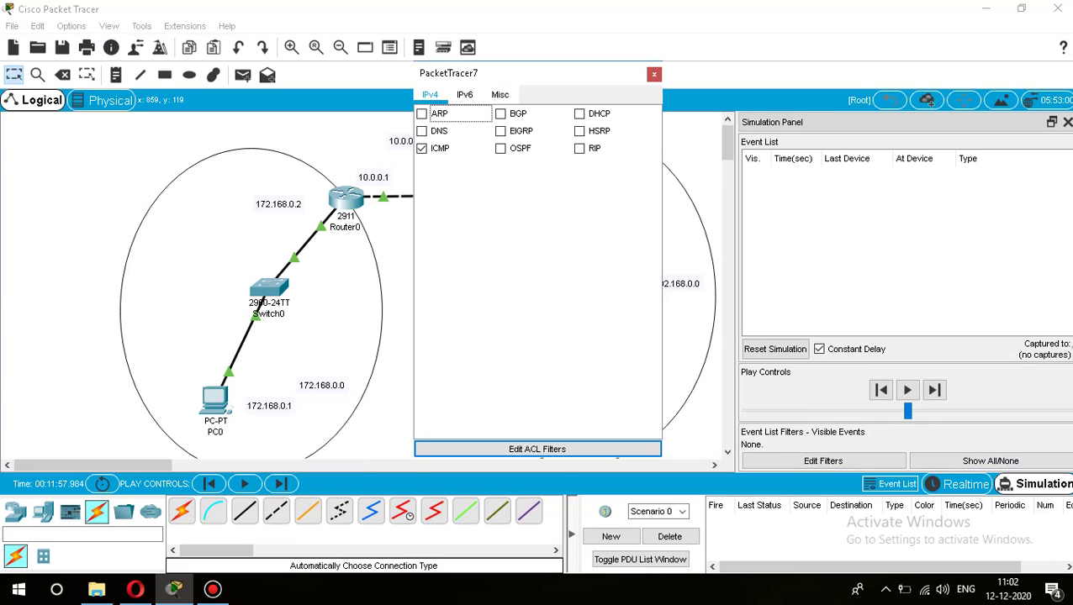
pyautogui.click(579, 148)
pyautogui.click(654, 74)
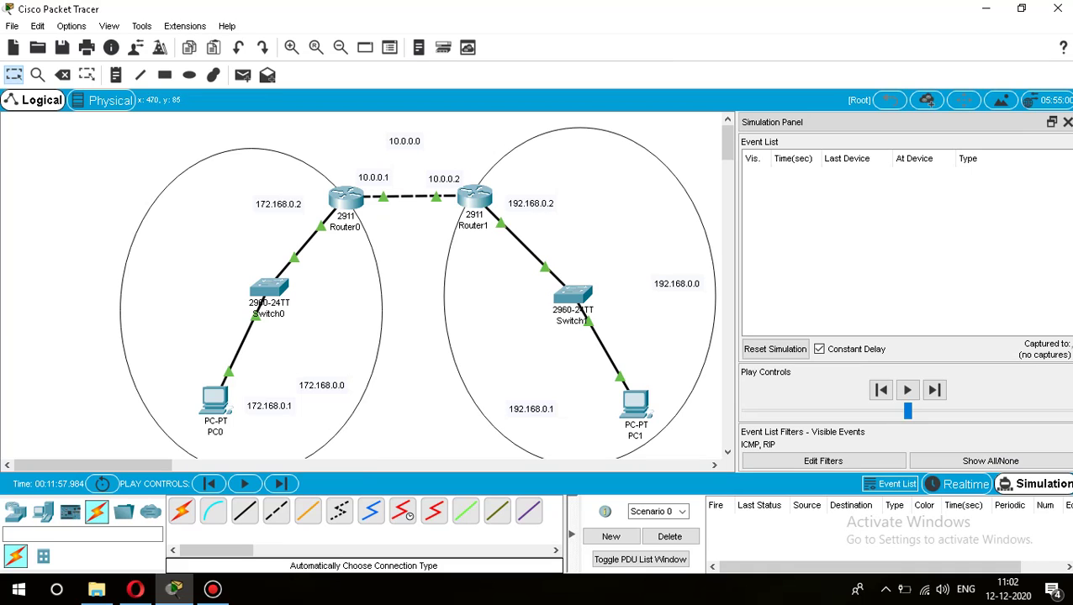
# Step: Create a simple PDU from PC0 to PC1
pyautogui.click(243, 75)
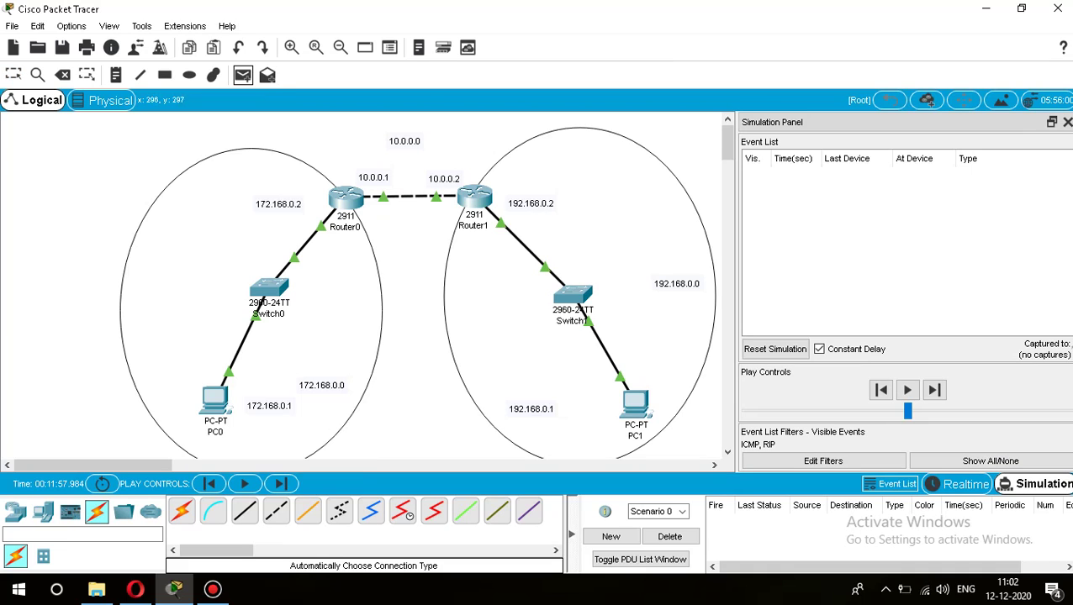
pyautogui.click(220, 404)
pyautogui.click(635, 406)
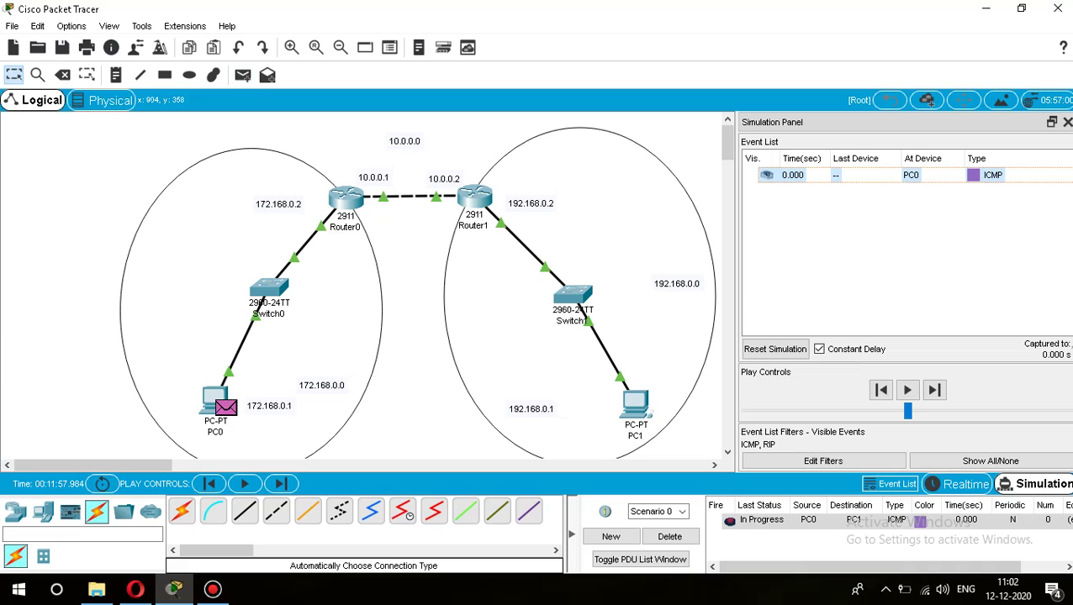
# Step: Advance the simulation event by event until the ICMP packet from PC0 reaches PC1
pyautogui.click(934, 390)
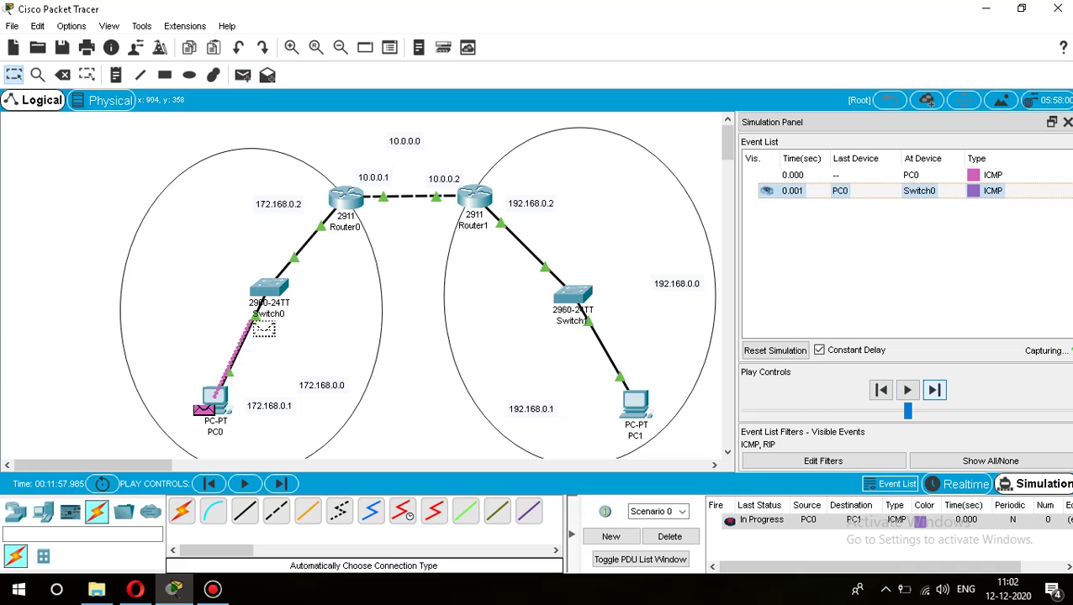
pyautogui.click(934, 390)
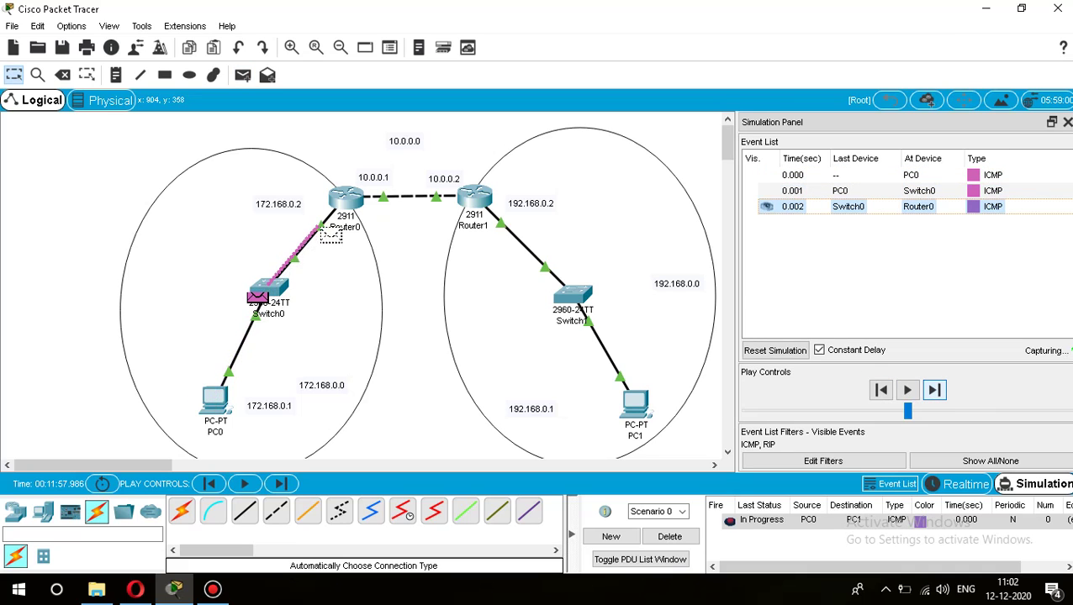
pyautogui.click(934, 390)
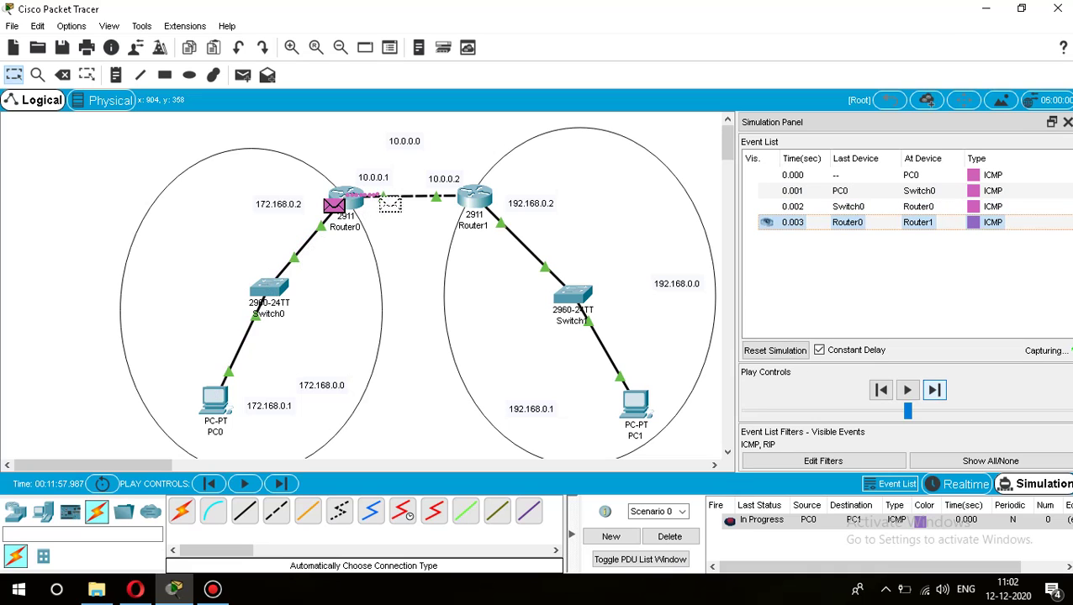
pyautogui.click(935, 390)
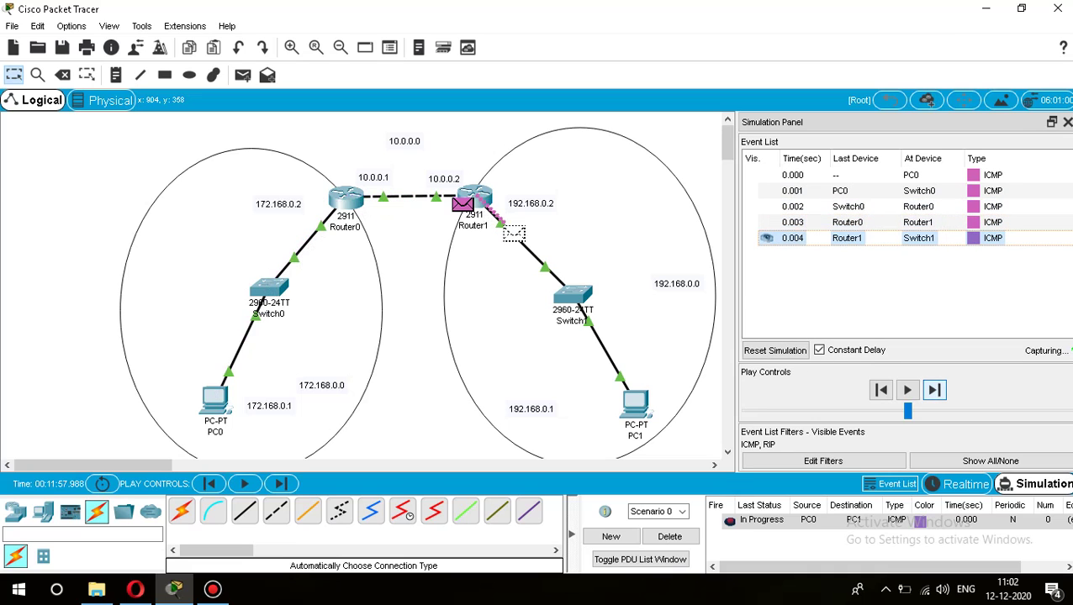
pyautogui.click(934, 390)
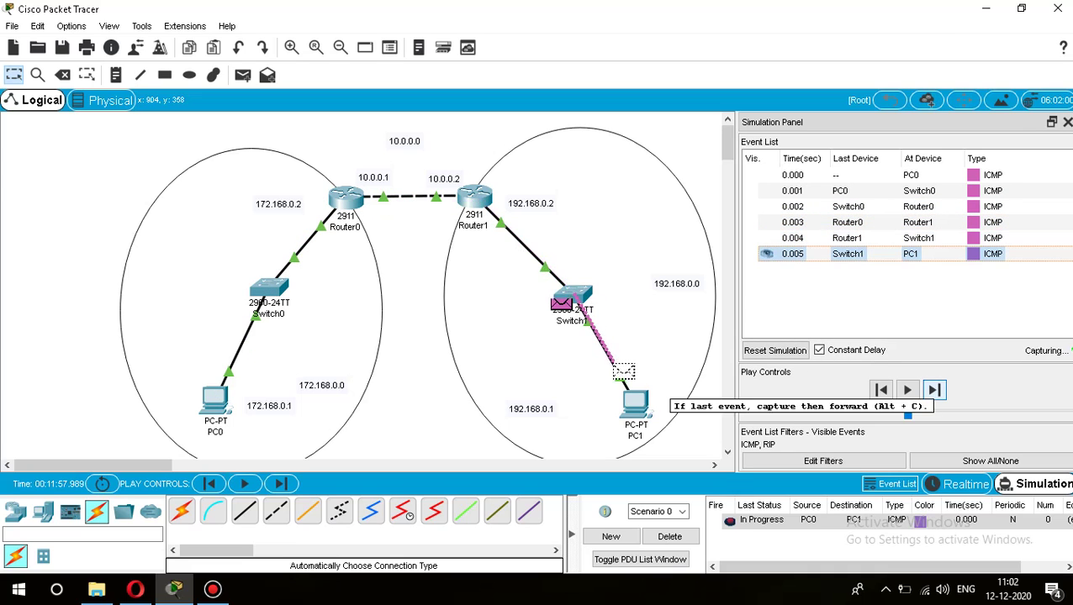
# Step: Advance the simulation event by event until PC1's ICMP reply returns to PC0
pyautogui.click(934, 390)
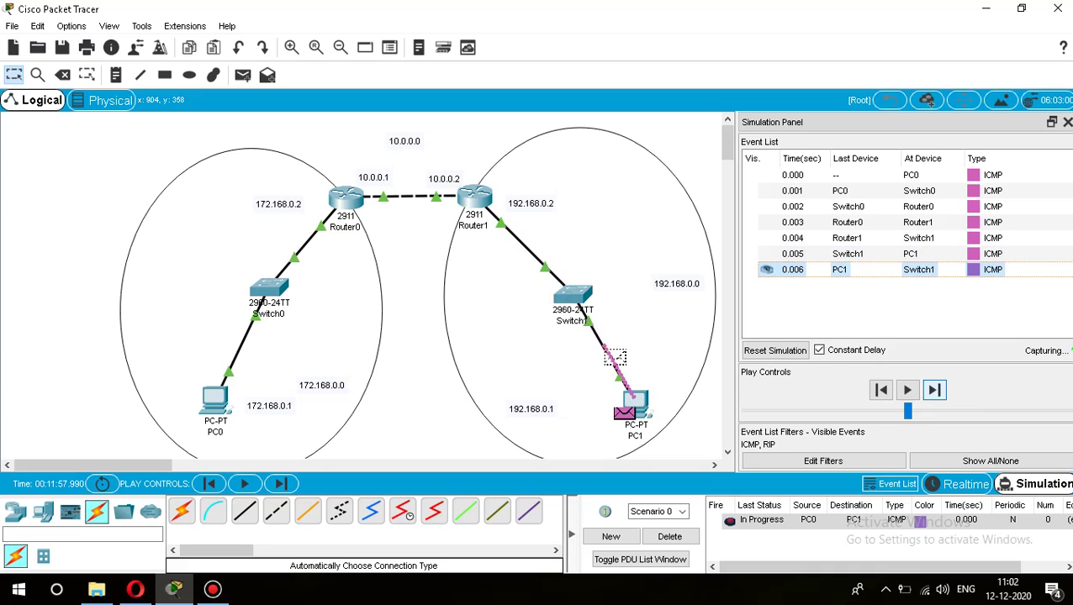
pyautogui.click(934, 391)
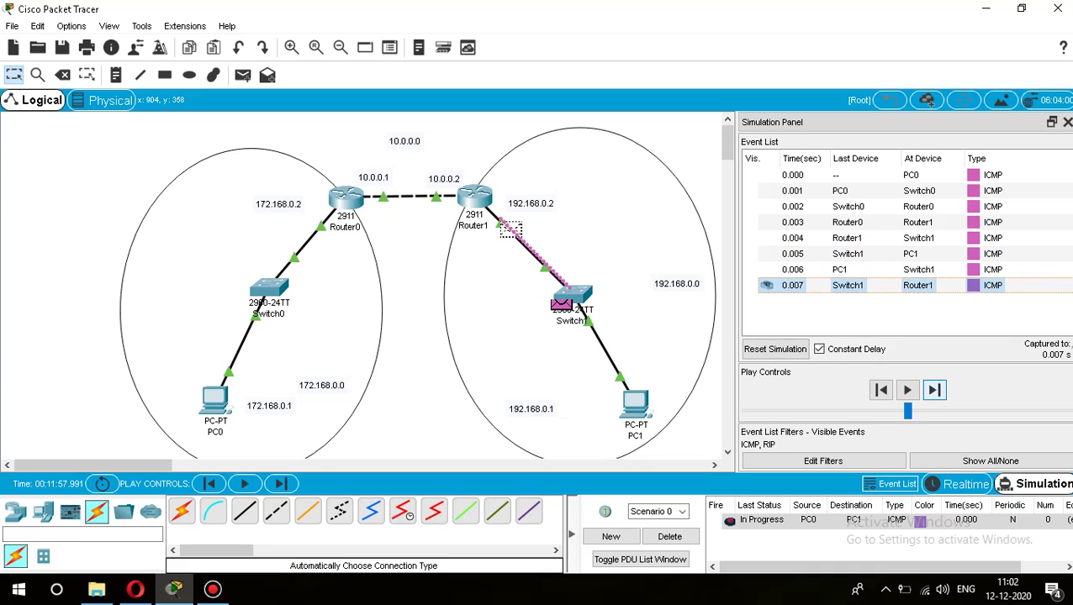
pyautogui.click(934, 390)
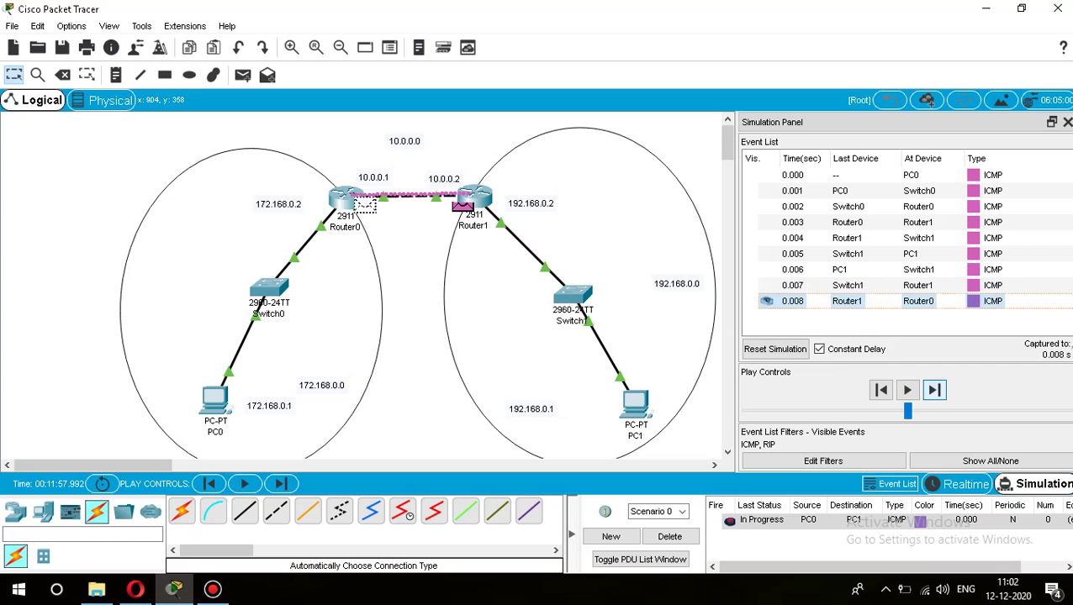
pyautogui.click(934, 390)
pyautogui.click(935, 390)
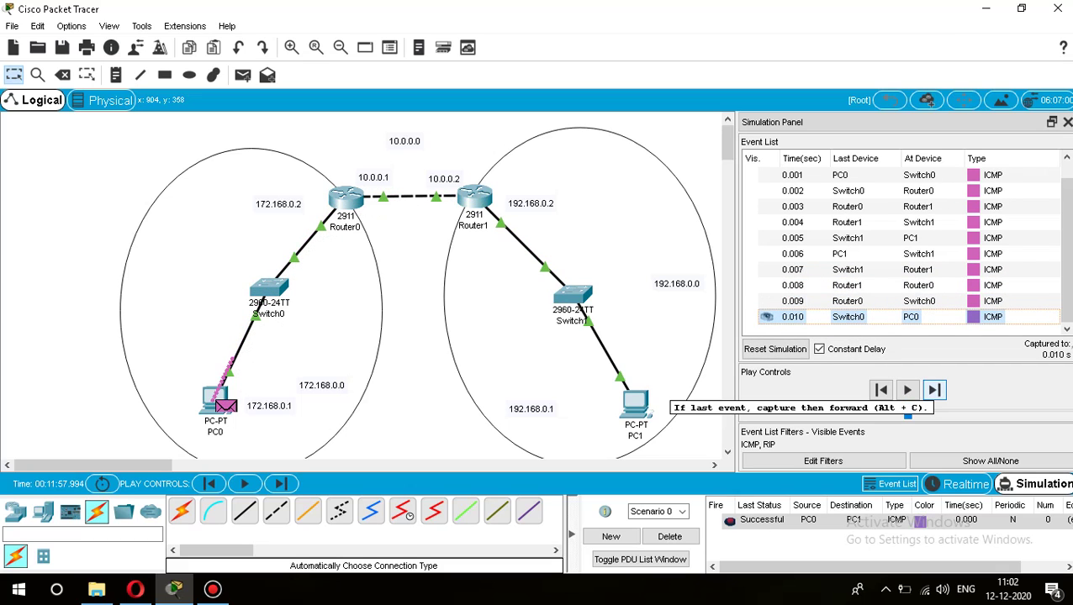
# Step: Capture the next RIP event and examine the outbound PDU details of Router0's RIP packet, including its next hop, metric and network address fields
pyautogui.click(934, 390)
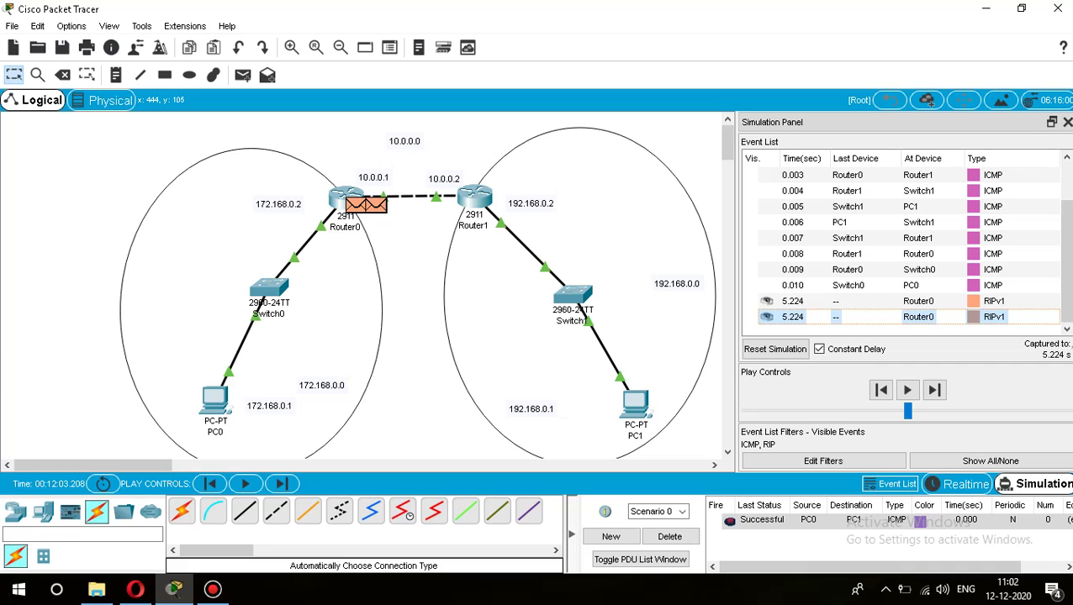
pyautogui.click(383, 208)
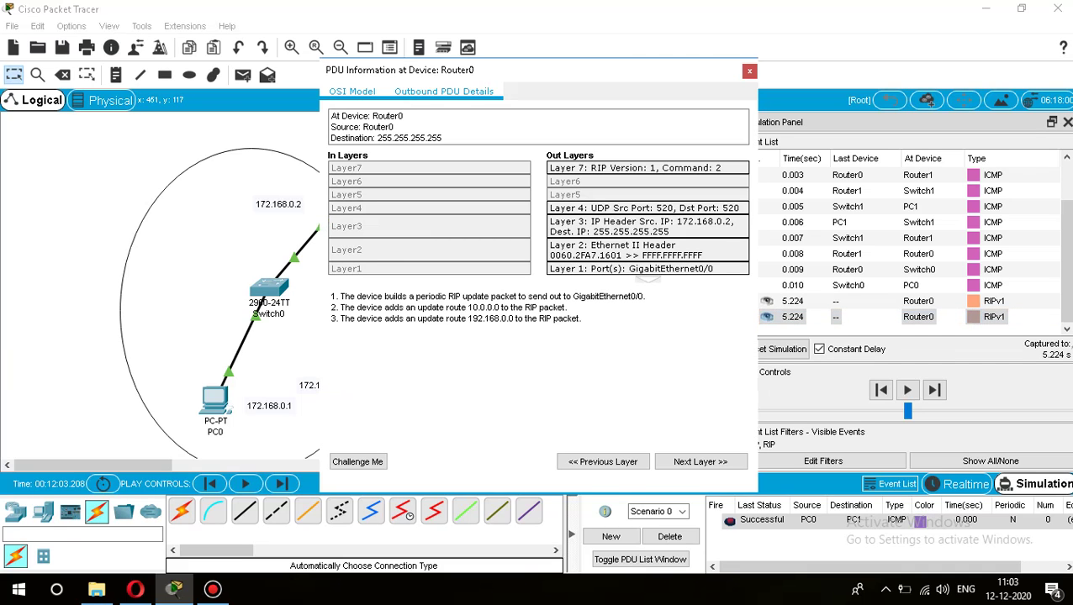
pyautogui.click(444, 91)
pyautogui.scroll(-3, 538, 303)
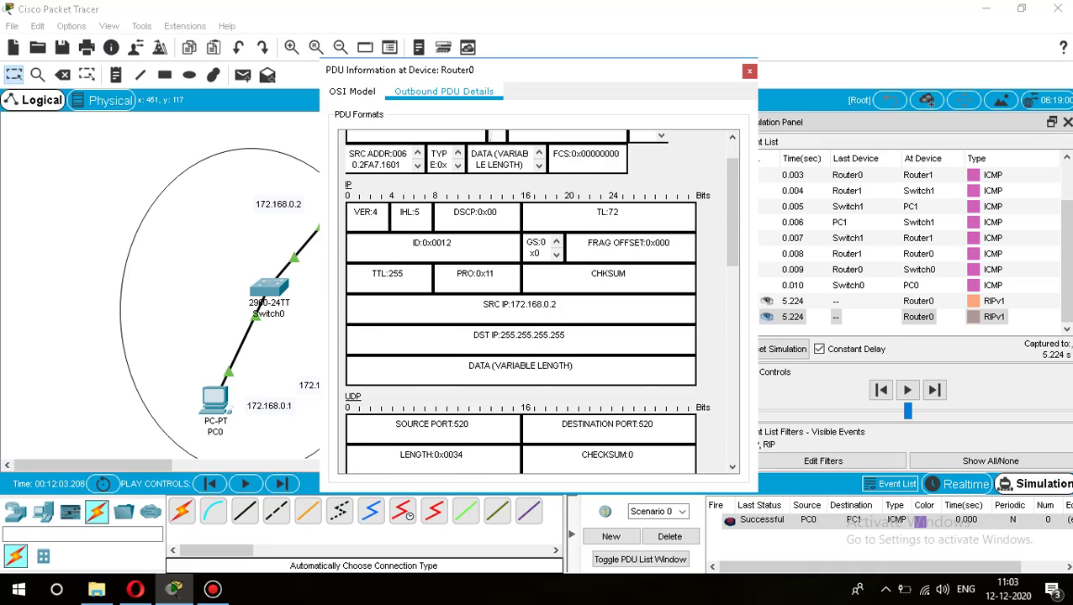
pyautogui.scroll(-5, 538, 303)
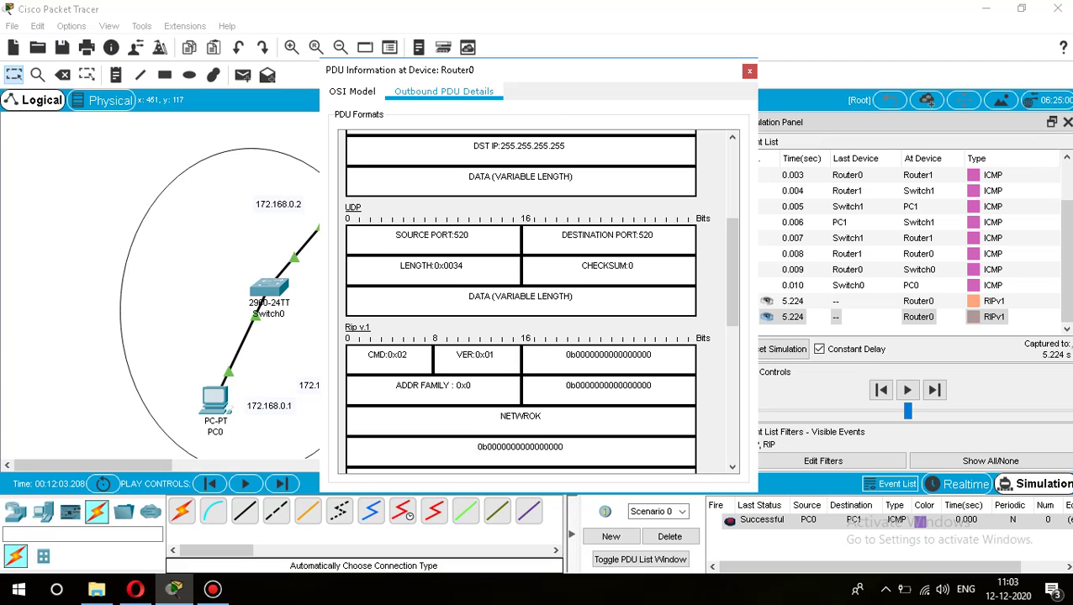
pyautogui.scroll(-3, 538, 302)
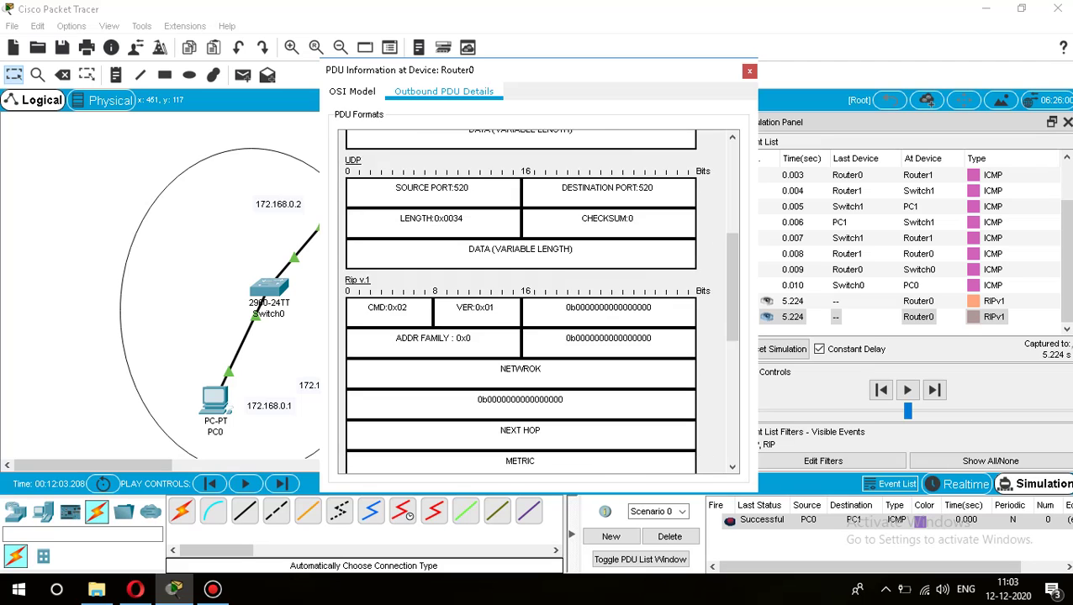
pyautogui.moveTo(542, 335); pyautogui.dragTo(500, 336)
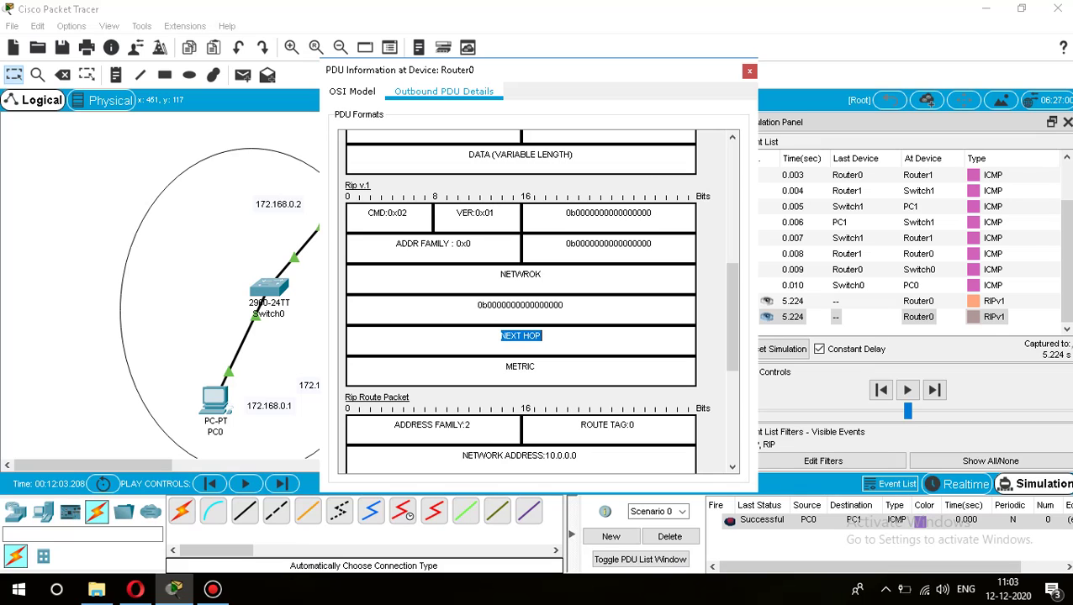
pyautogui.click(536, 366)
pyautogui.moveTo(463, 456); pyautogui.dragTo(559, 456)
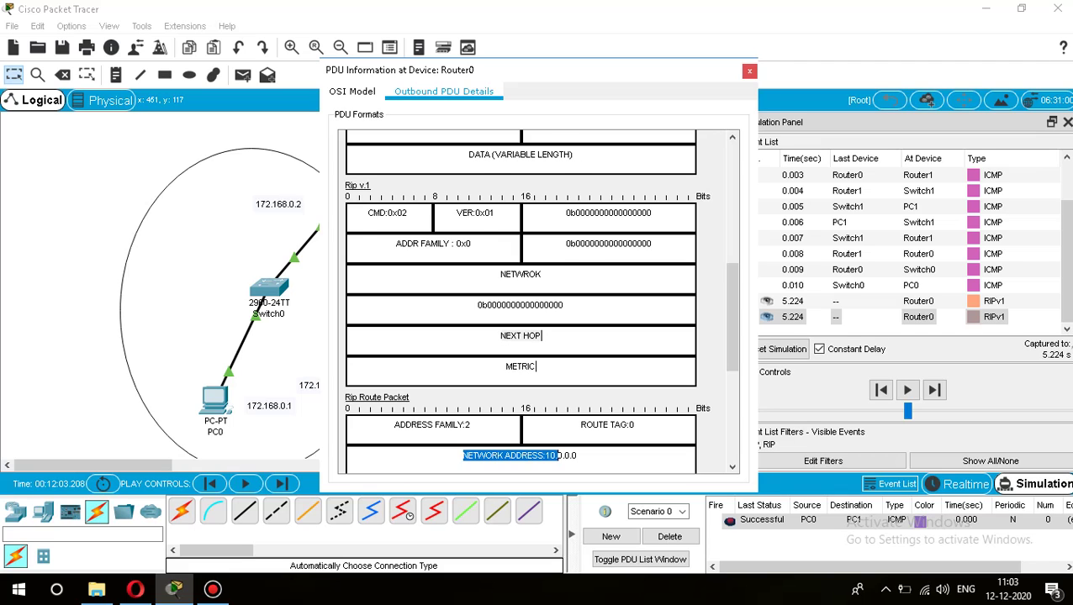
pyautogui.click(749, 70)
# Step: Advance the simulation through the periodic RIPv1 updates exchanged between Router0 and Router1
pyautogui.click(934, 389)
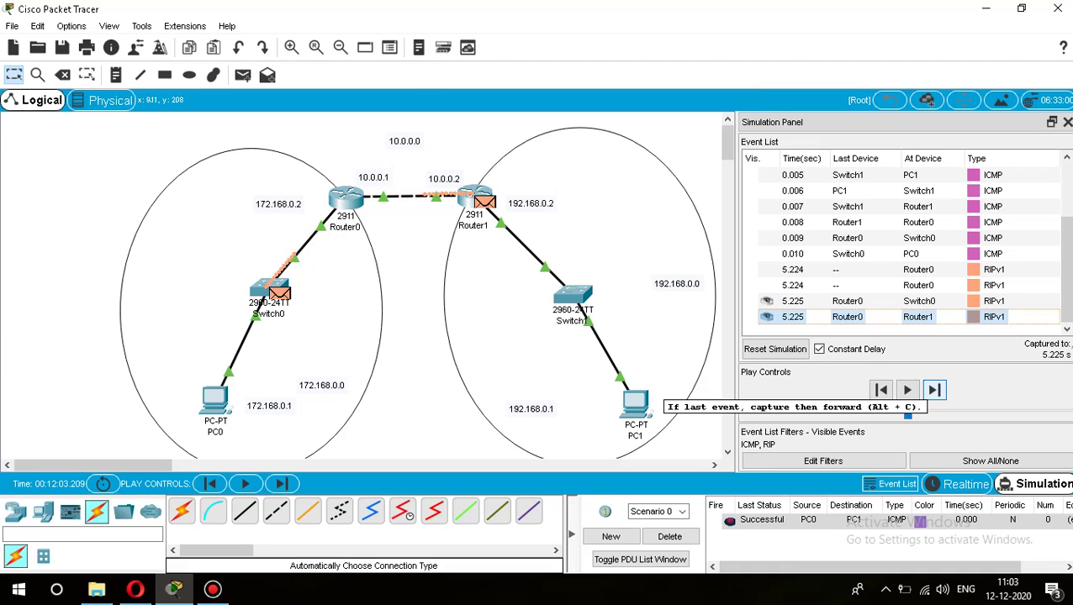
pyautogui.click(933, 389)
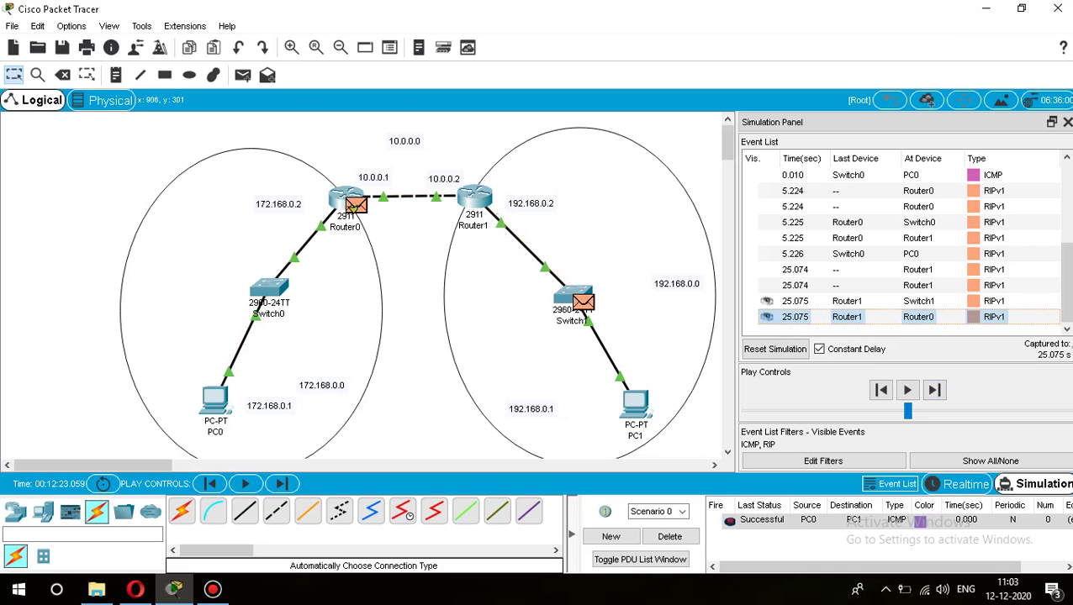
pyautogui.click(934, 390)
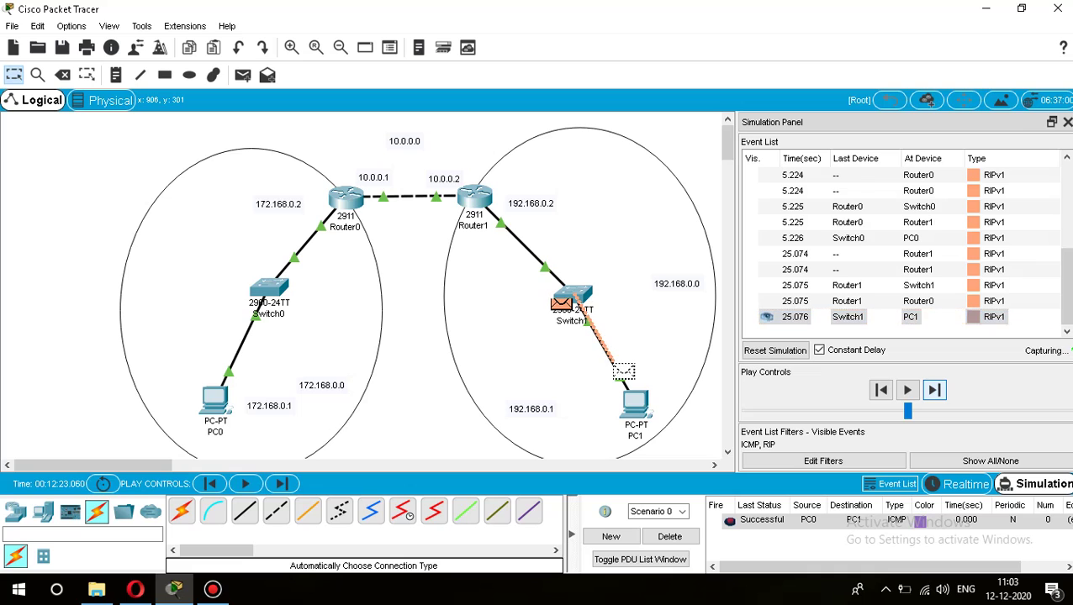
pyautogui.click(934, 389)
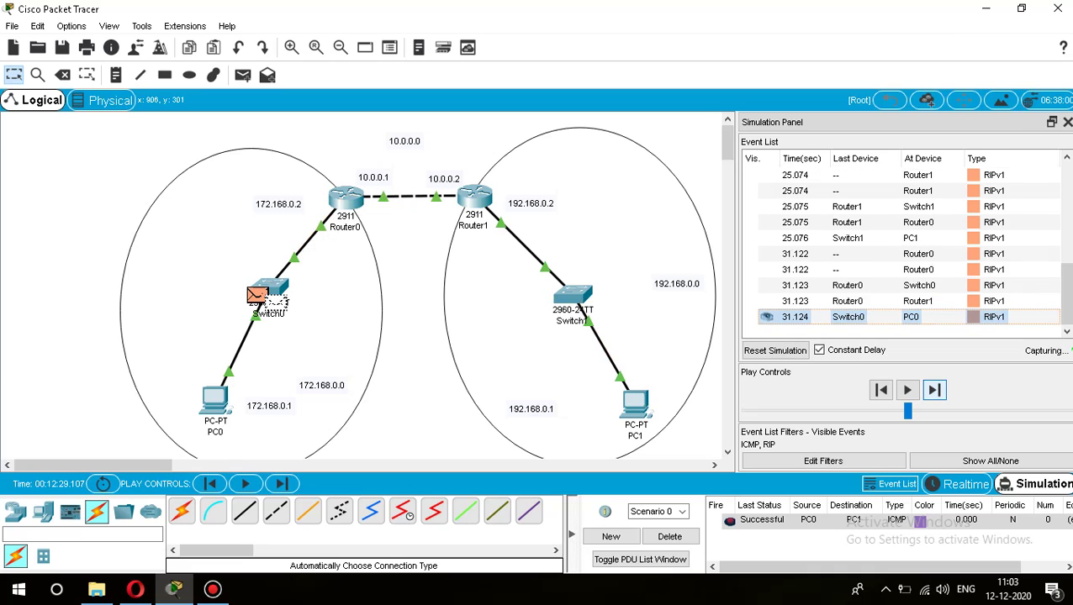
pyautogui.click(934, 389)
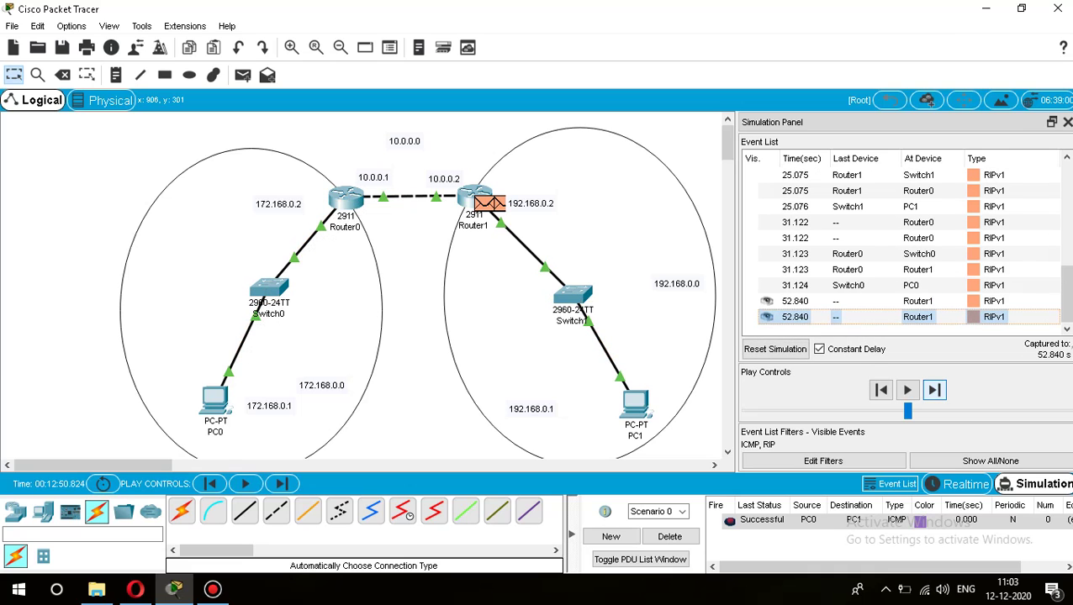
pyautogui.click(934, 389)
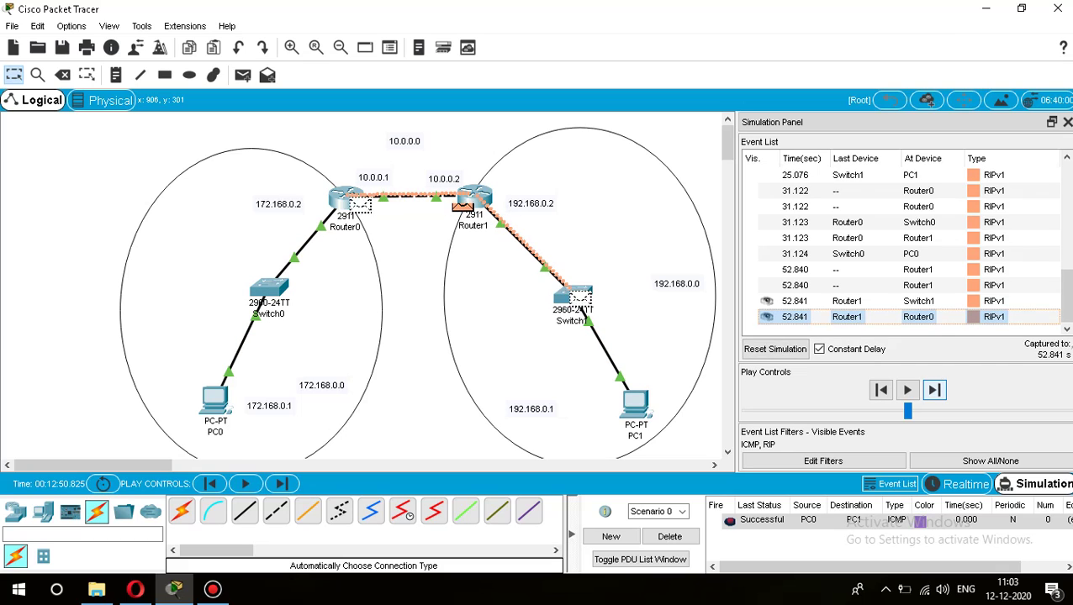
pyautogui.click(933, 389)
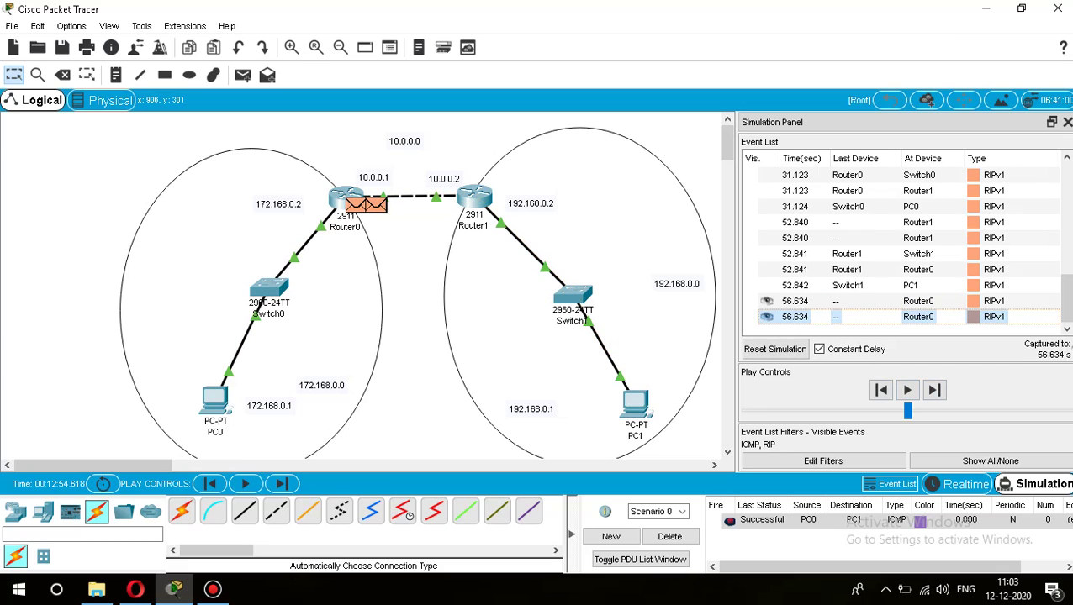
# Step: Delete Scenario 0 with its PDU and close the Simulation Panel
pyautogui.click(670, 536)
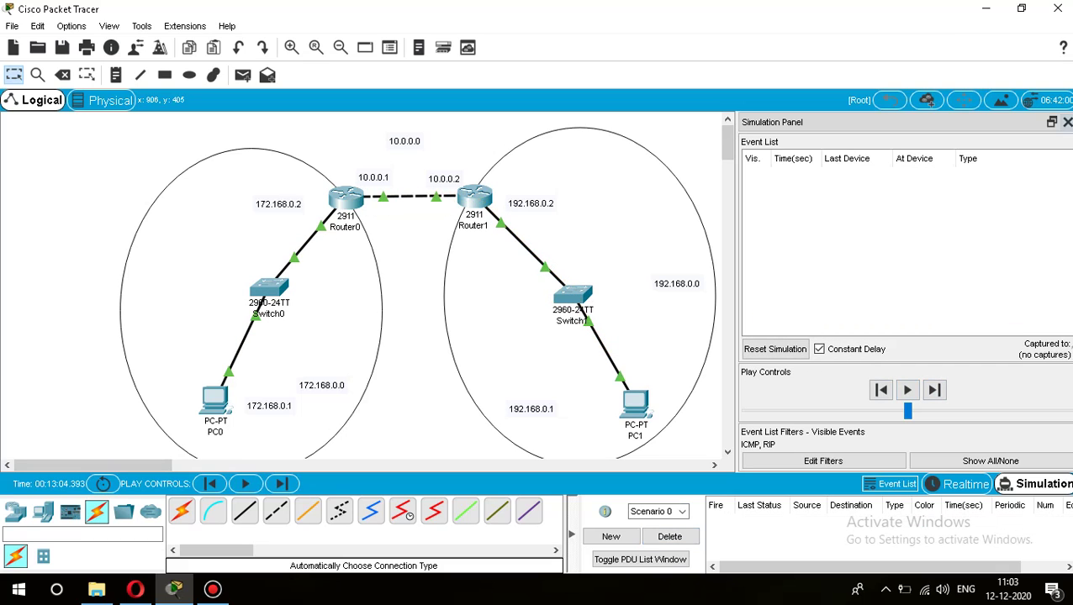
pyautogui.click(1067, 122)
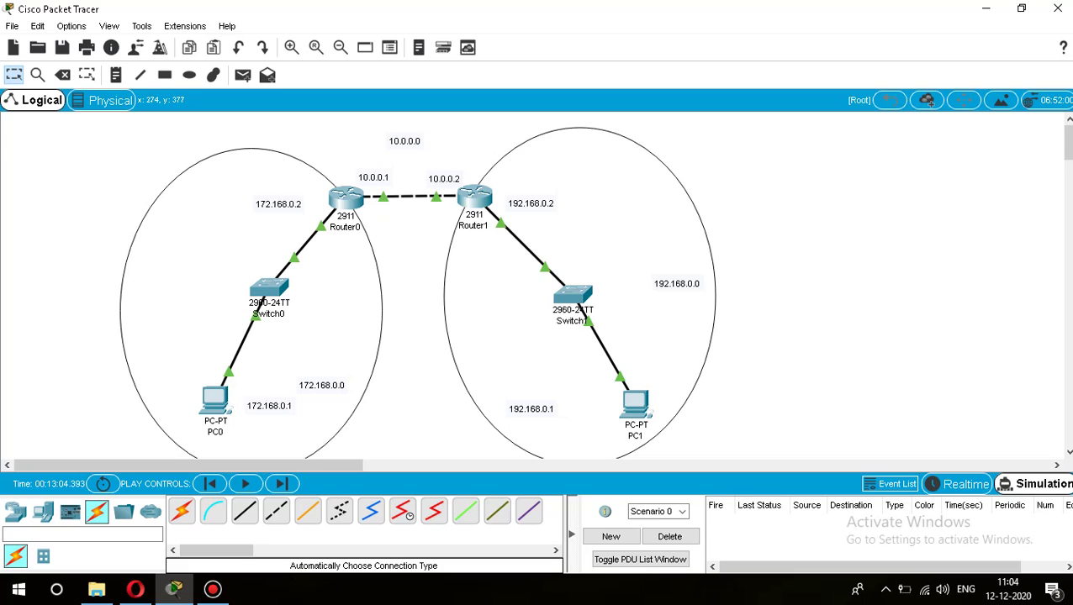
pyautogui.moveTo(217, 404)
pyautogui.moveTo(357, 220)
pyautogui.click(213, 590)
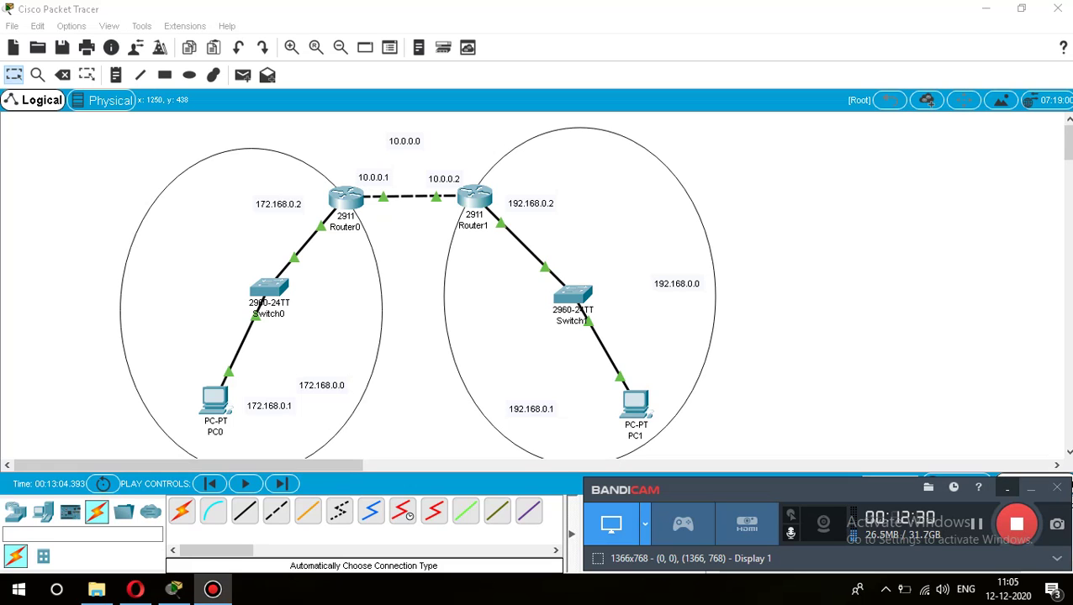